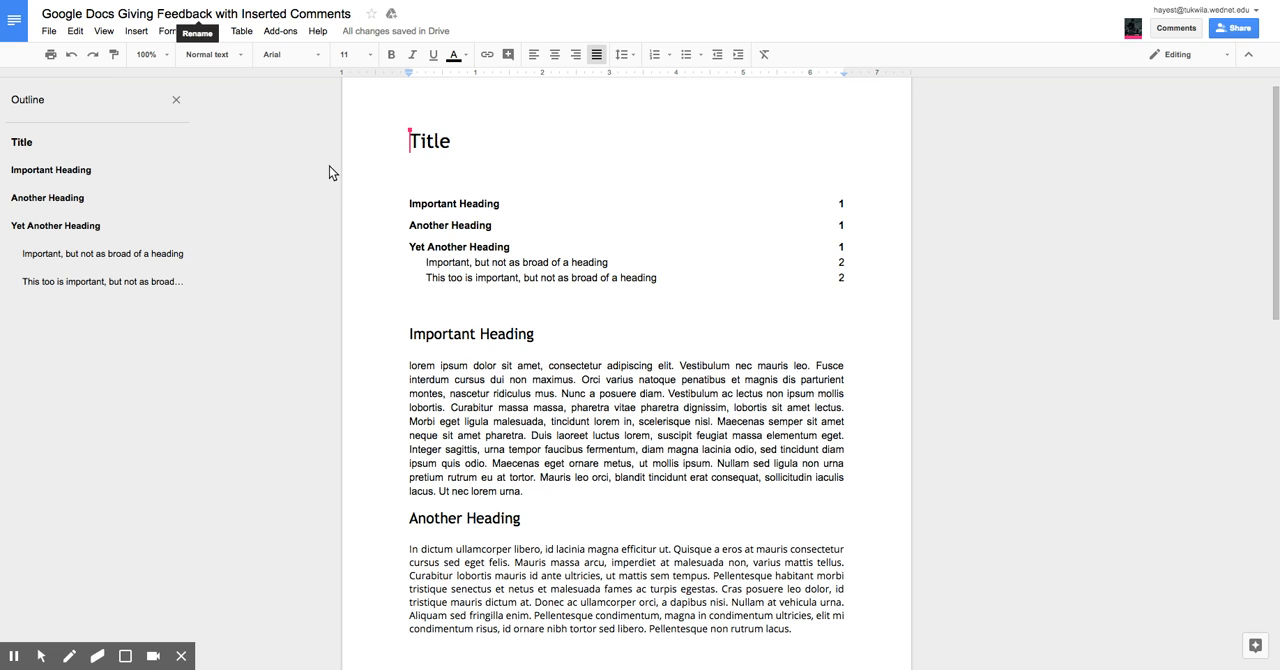
Step: Add the comment "Thanks for having a title." to the document's Title text
{"action": "left_click", "coordinate": [363, 176]}
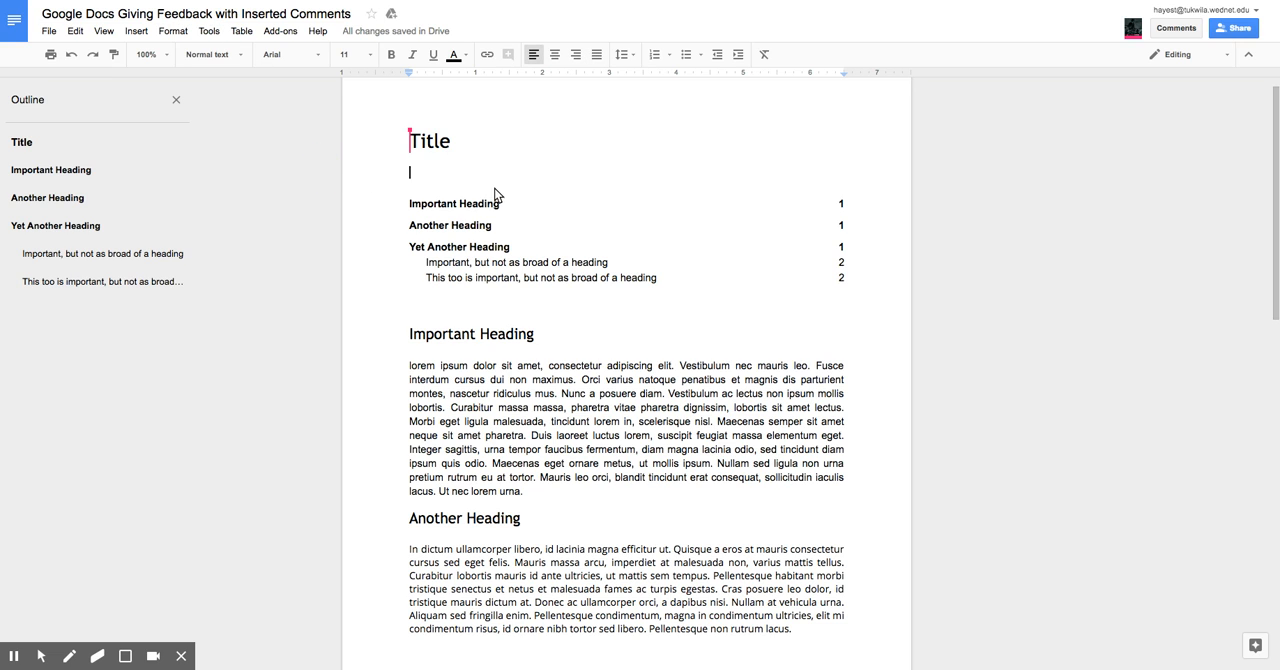
{"action": "left_click", "coordinate": [436, 148]}
{"action": "left_click_drag", "start_coordinate": [463, 160], "coordinate": [363, 143]}
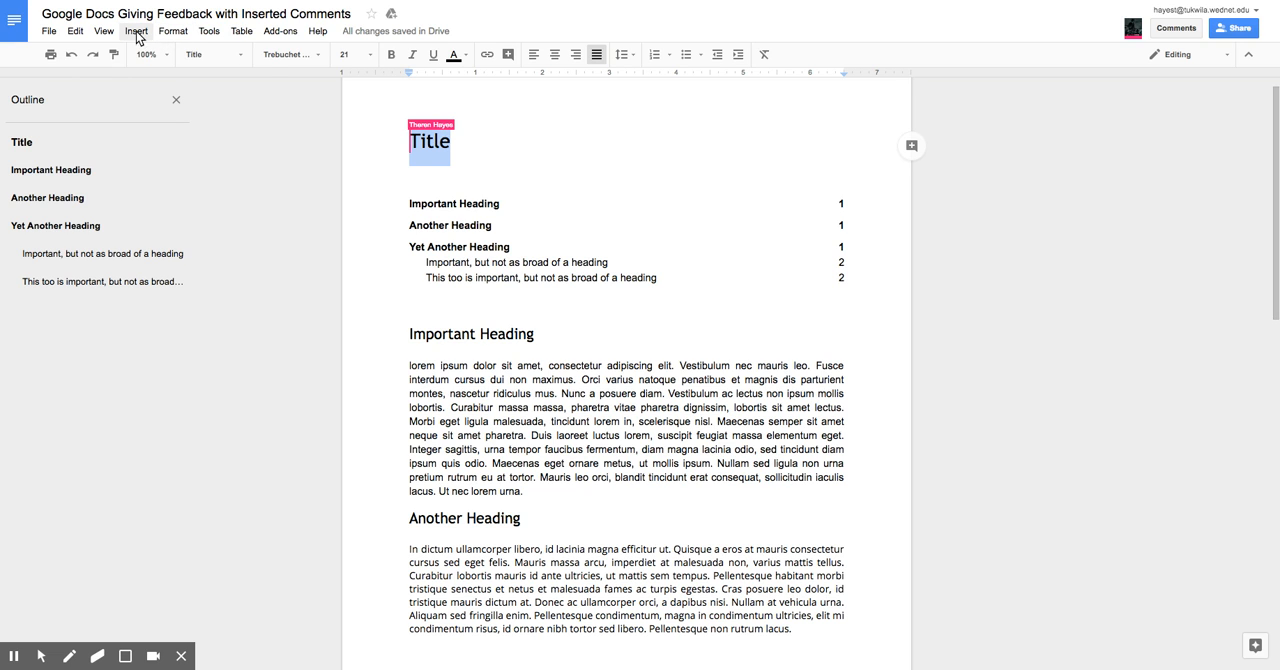
{"action": "left_click", "coordinate": [137, 38]}
{"action": "left_click", "coordinate": [172, 177]}
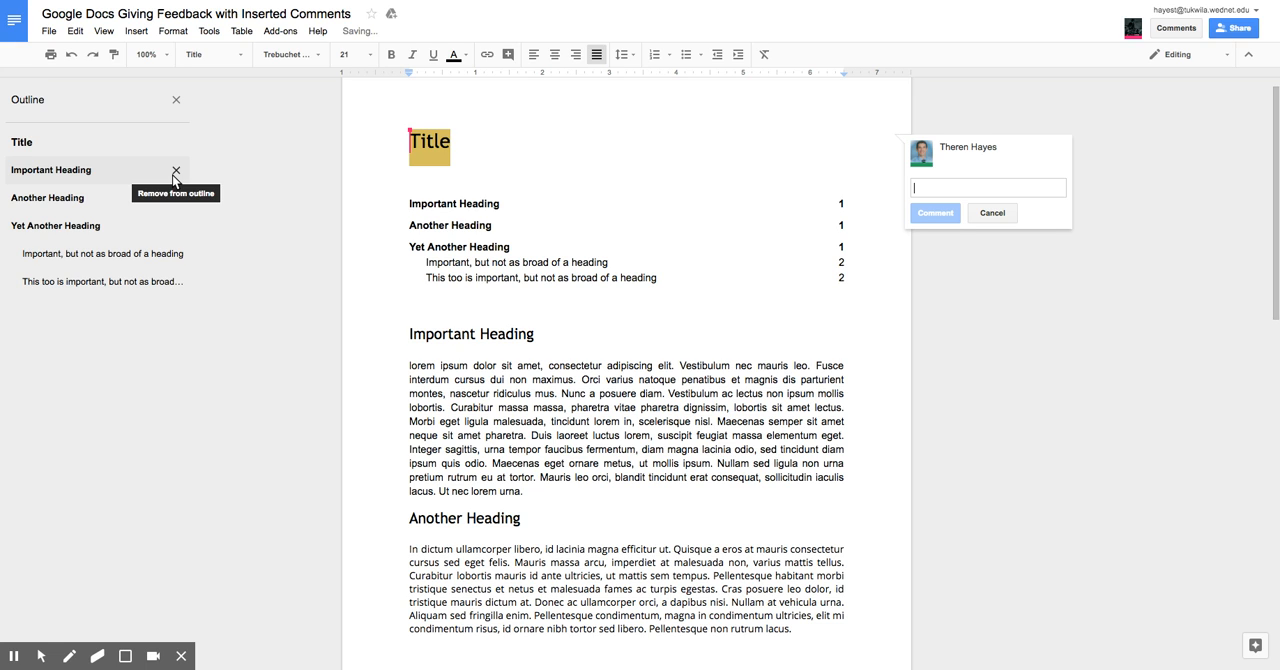
{"action": "type", "text": "I see"}
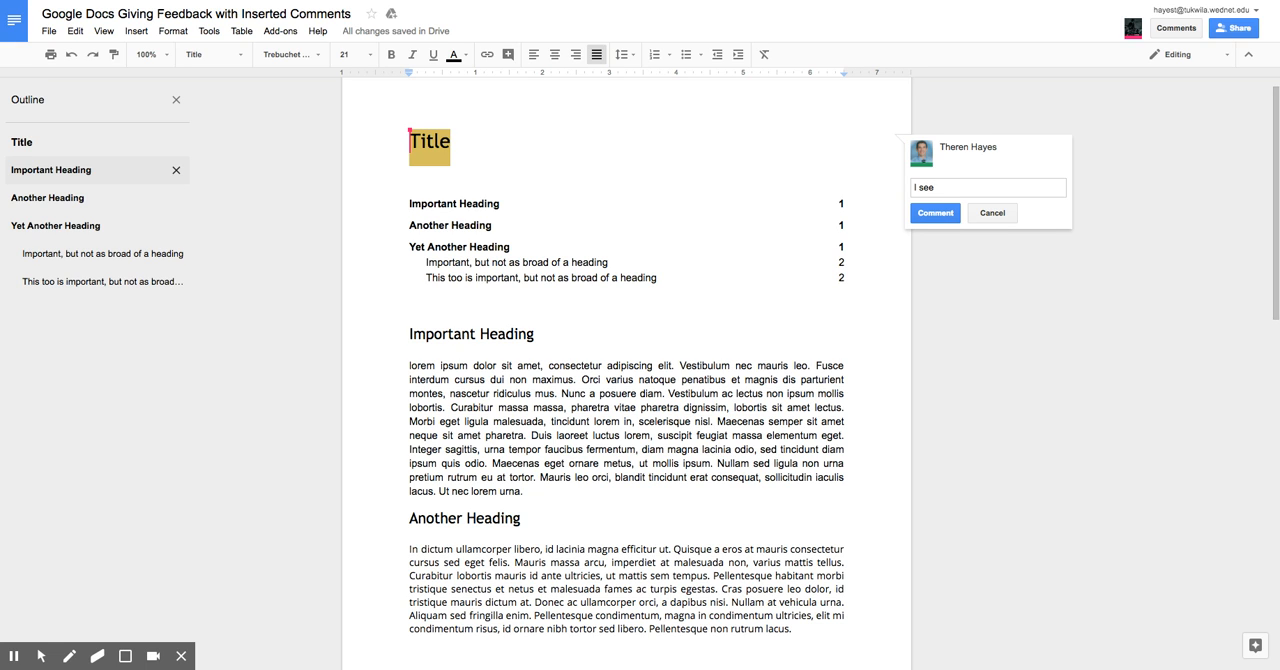
{"action": "key", "text": "BackSpace"}
{"action": "key", "text": "BackSpace"}
{"action": "key", "text": "BackSpace"}
{"action": "key", "text": "BackSpace"}
{"action": "key", "text": "BackSpace"}
{"action": "type", "text": "Thanks for a"}
{"action": "key", "text": "BackSpace"}
{"action": "type", "text": "having a title."}
{"action": "key", "text": "super+Return"}
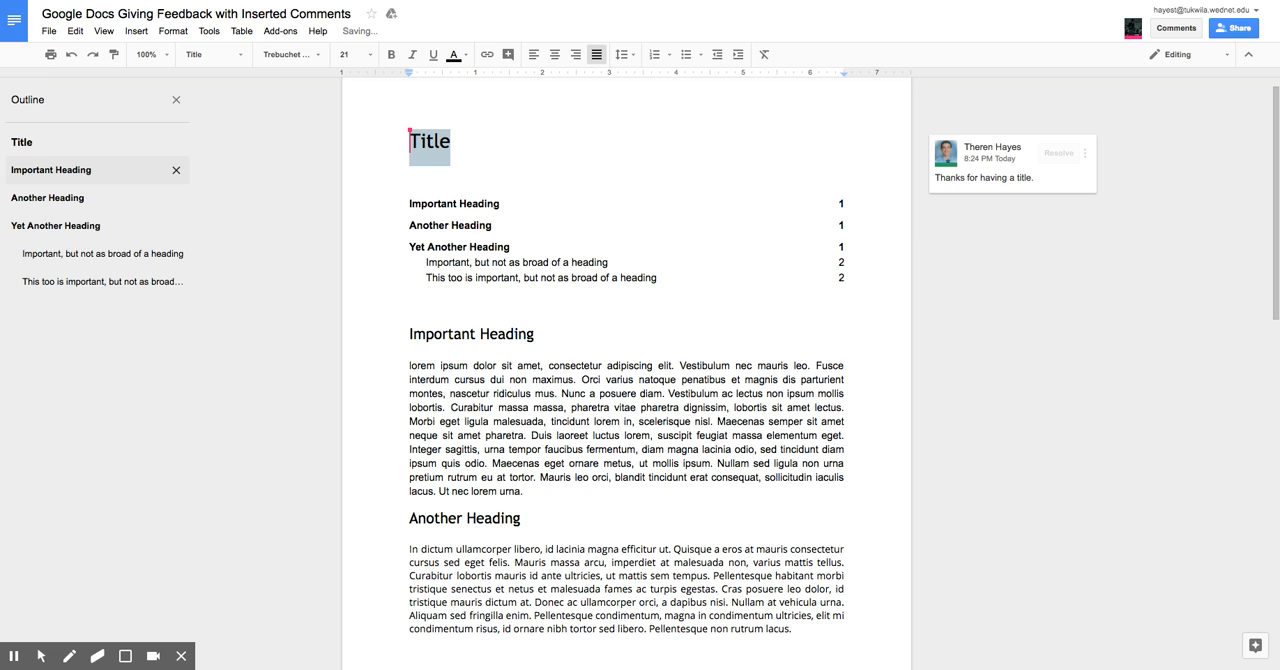
Step: Open the comment attached to the Title and bring up its reply field
{"action": "left_click", "coordinate": [971, 154]}
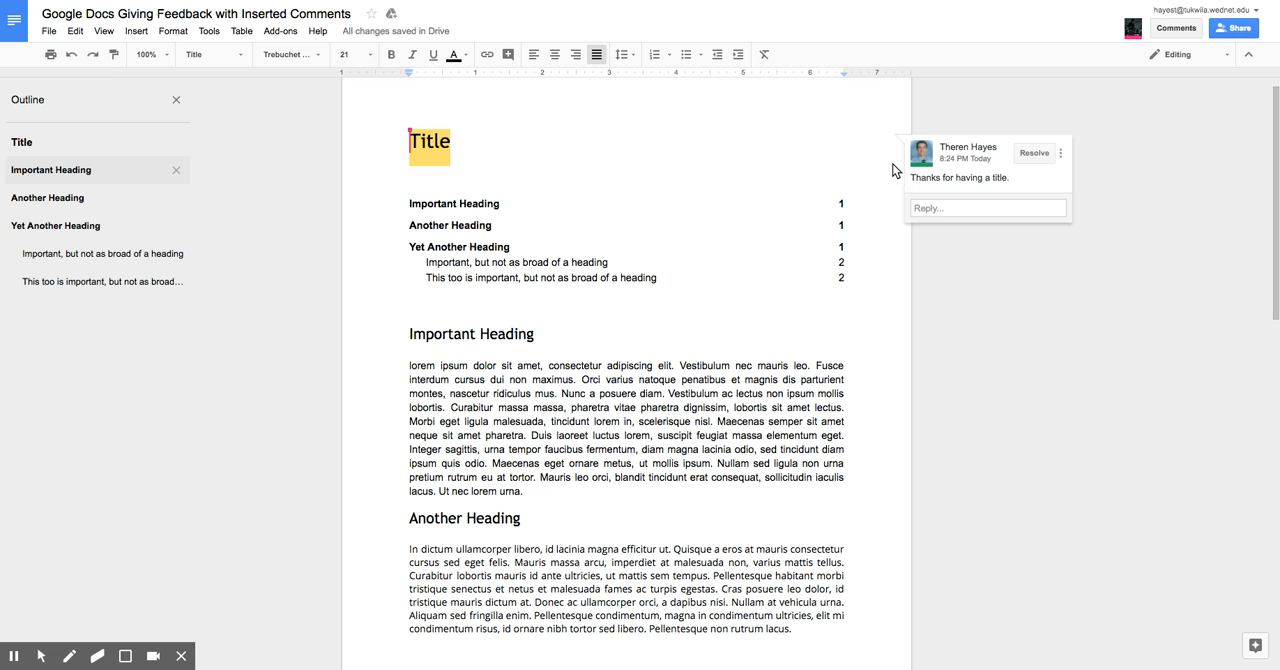
{"action": "left_click", "coordinate": [880, 123]}
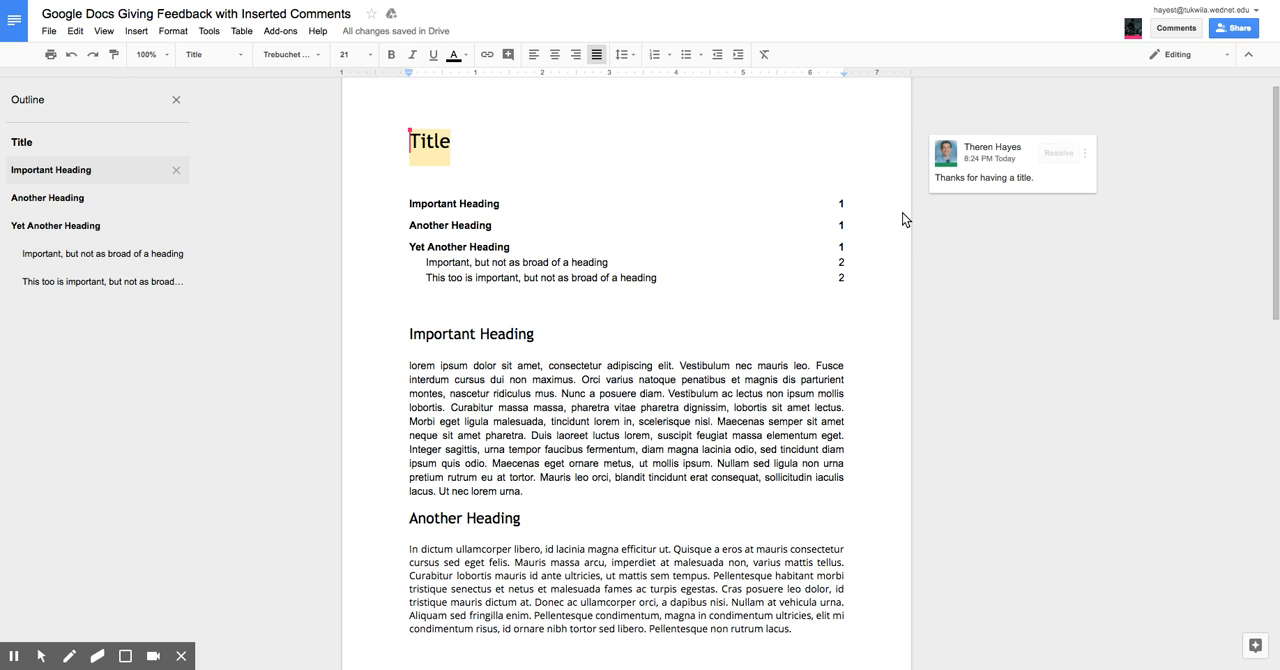
{"action": "left_click", "coordinate": [981, 174]}
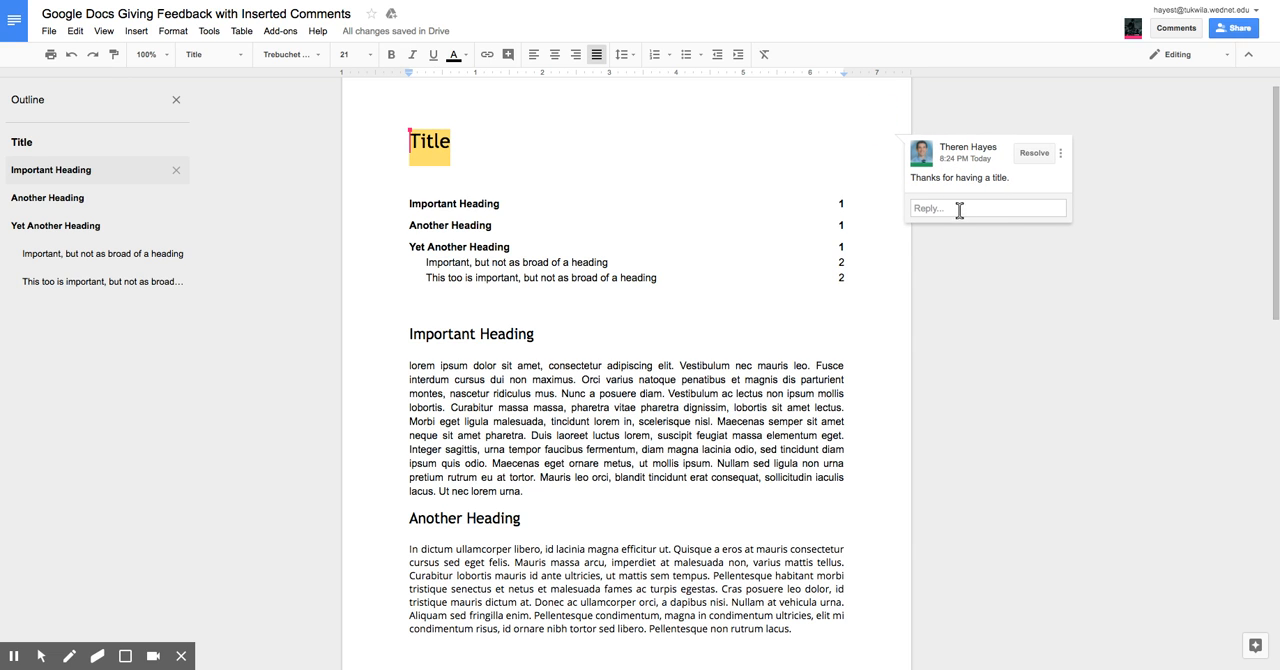
{"action": "left_click", "coordinate": [958, 208]}
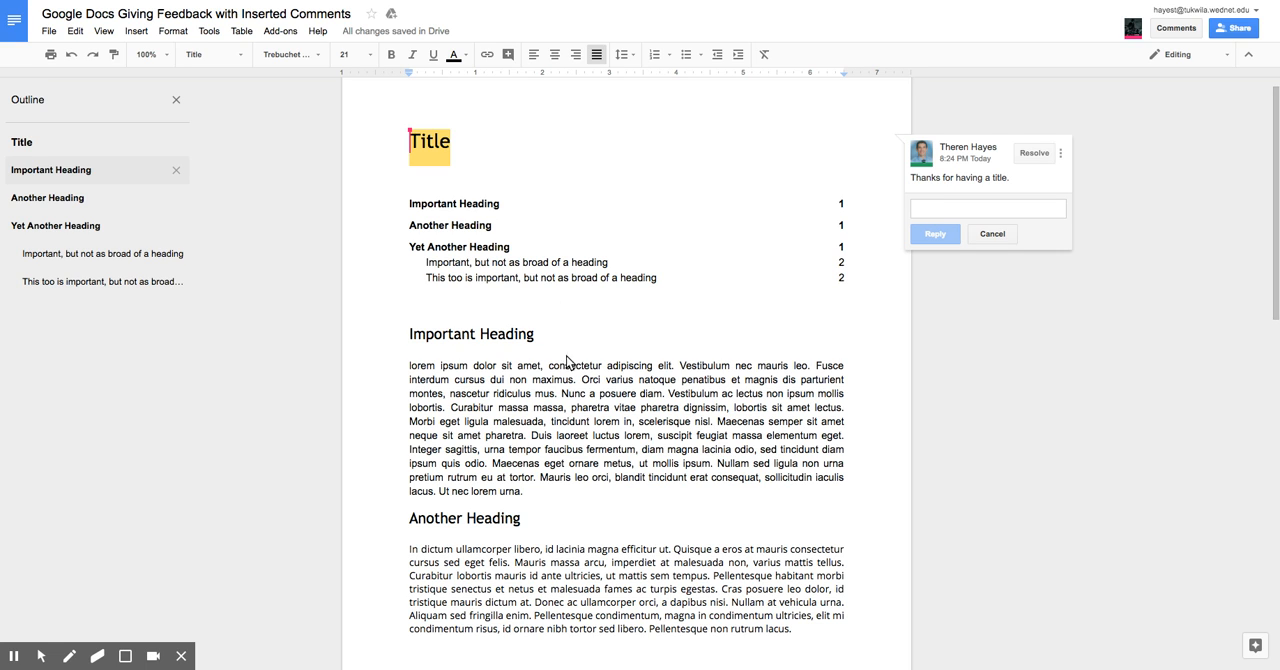
Step: Examine the different ways to add a comment to the "Important Heading" body heading, and view the document's comment list
{"action": "left_click", "coordinate": [540, 336]}
{"action": "left_click_drag", "start_coordinate": [540, 336], "coordinate": [352, 330]}
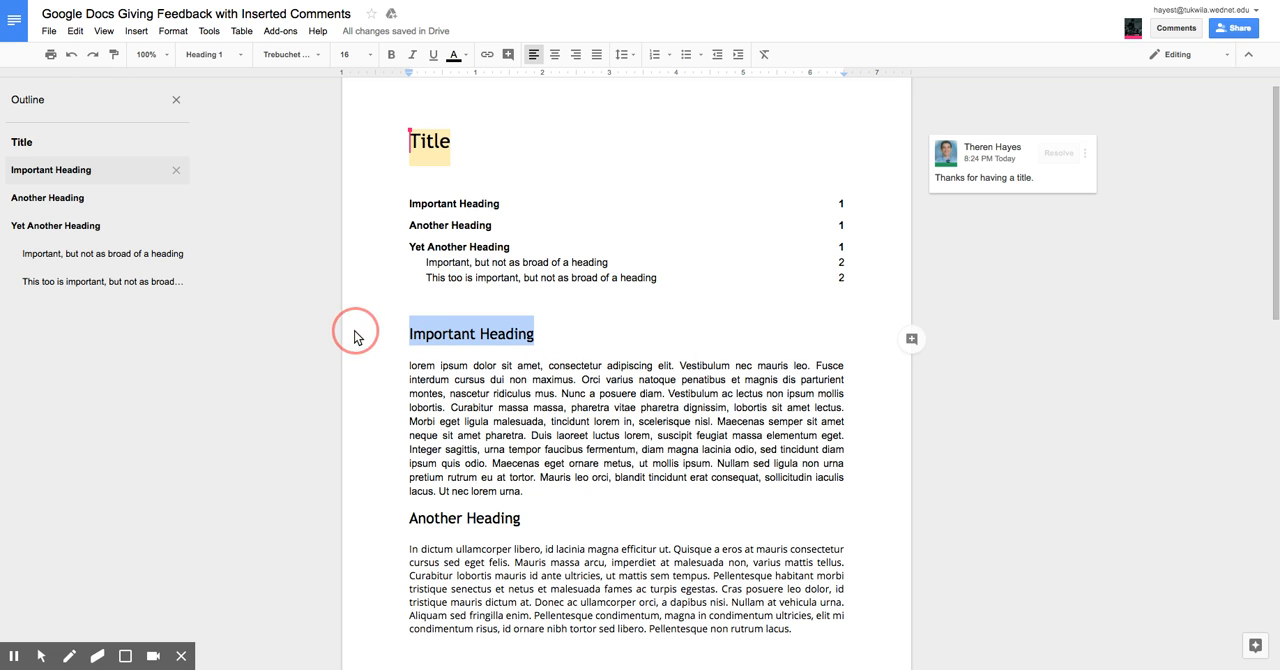
{"action": "left_click", "coordinate": [136, 31]}
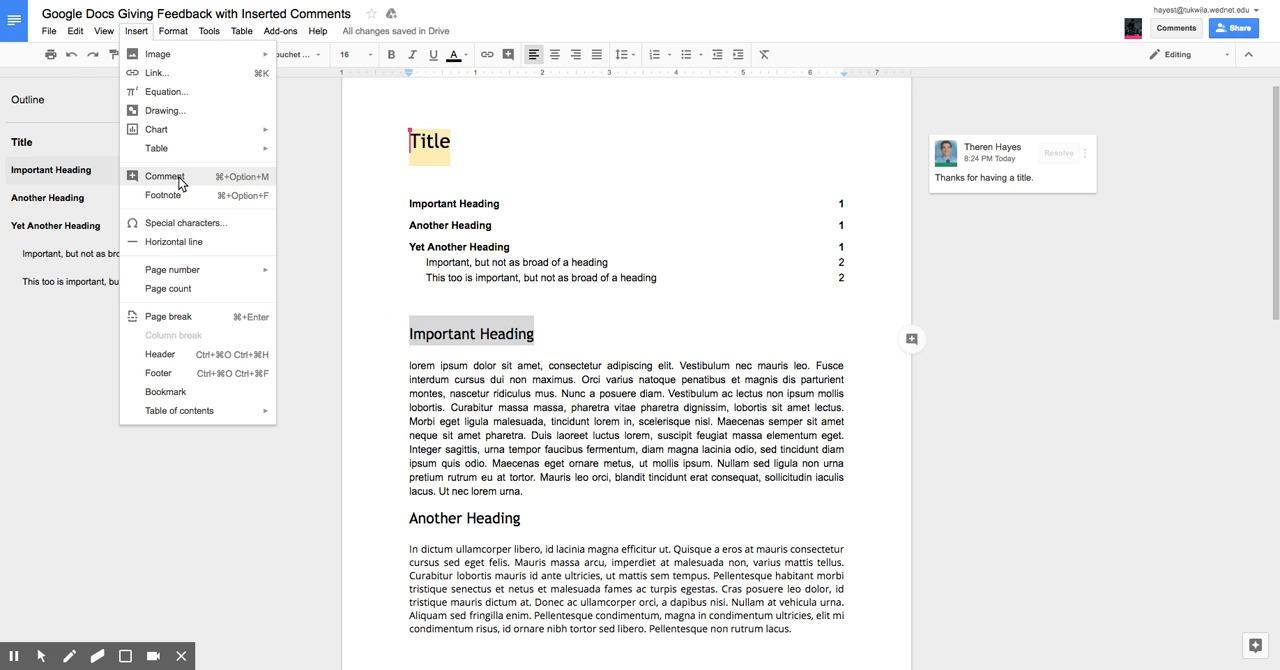
{"action": "left_click", "coordinate": [343, 203]}
{"action": "left_click_drag", "start_coordinate": [560, 340], "coordinate": [352, 334]}
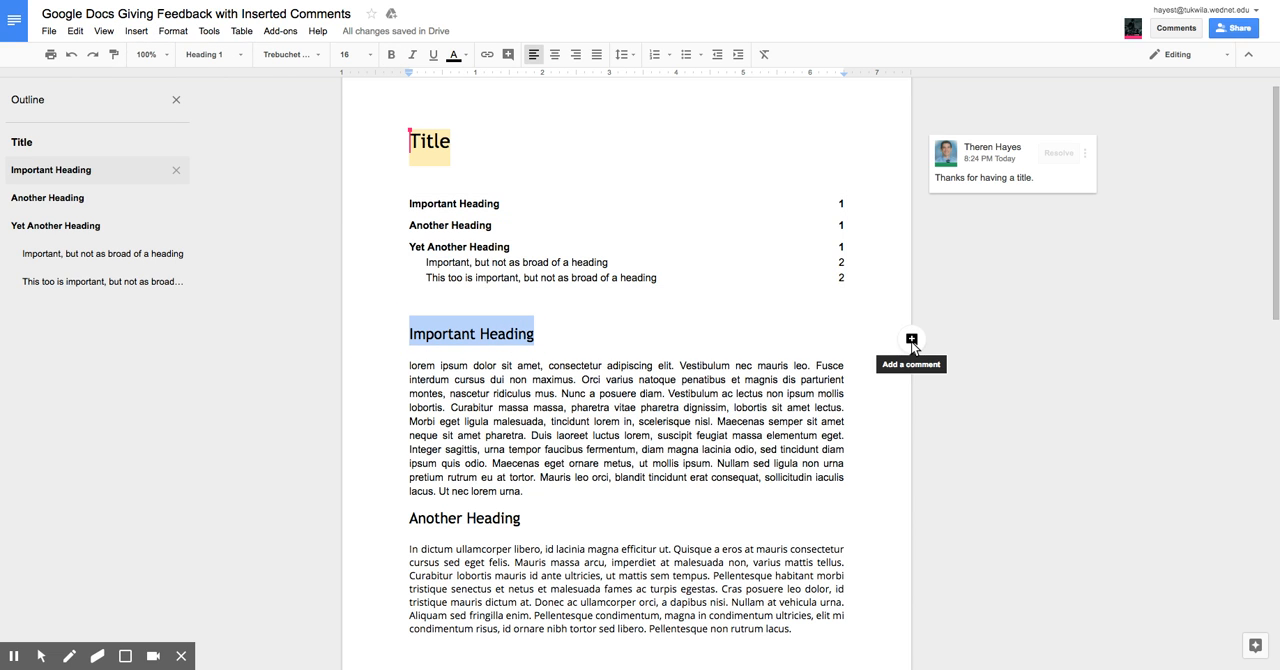
{"action": "left_click", "coordinate": [731, 335]}
{"action": "left_click_drag", "start_coordinate": [549, 332], "coordinate": [346, 311]}
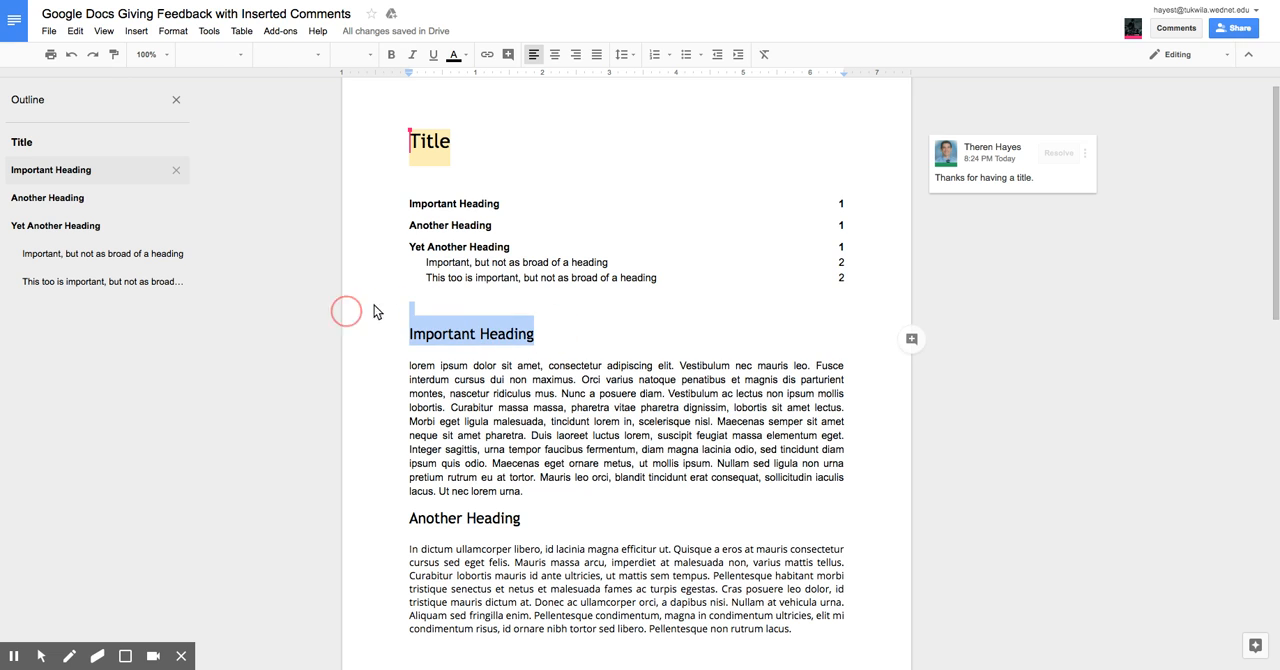
{"action": "left_click", "coordinate": [1183, 33]}
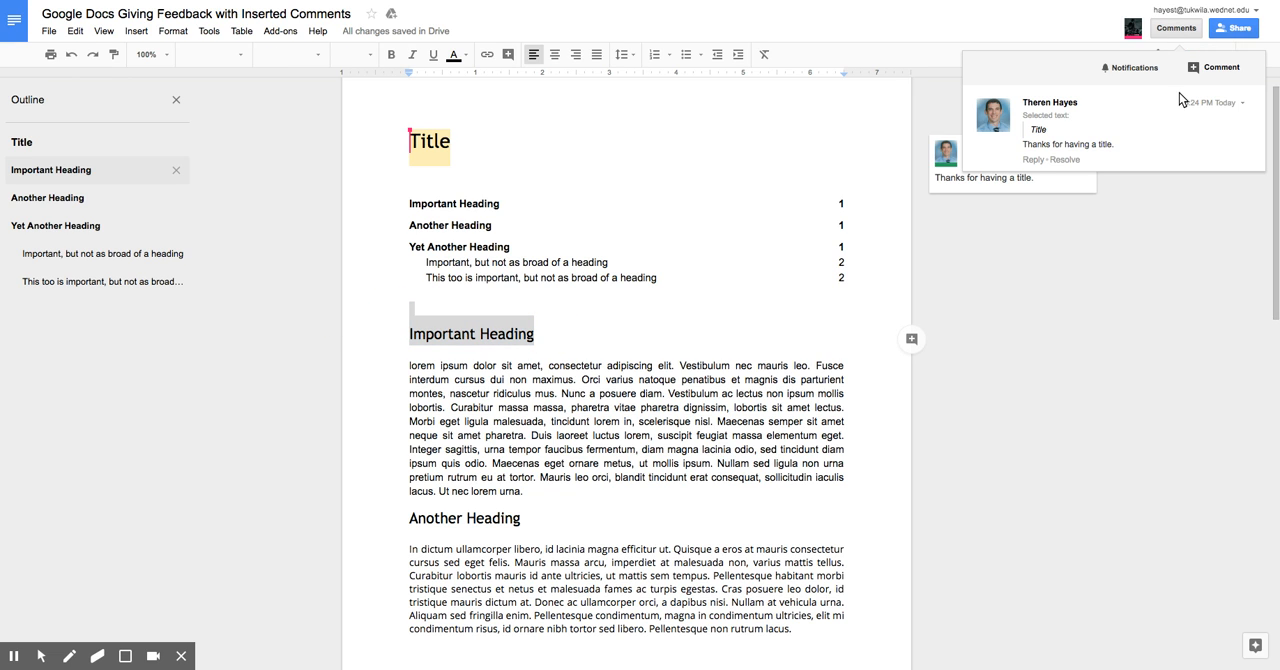
{"action": "left_click", "coordinate": [877, 160]}
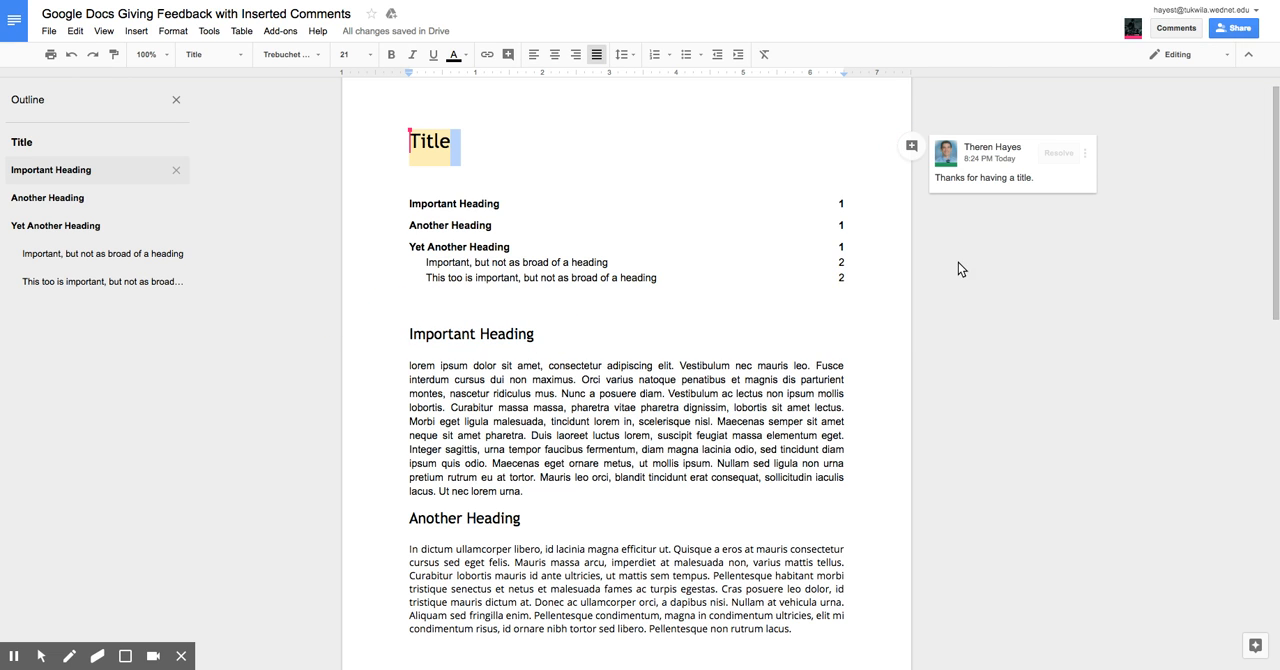
{"action": "left_click", "coordinate": [914, 359]}
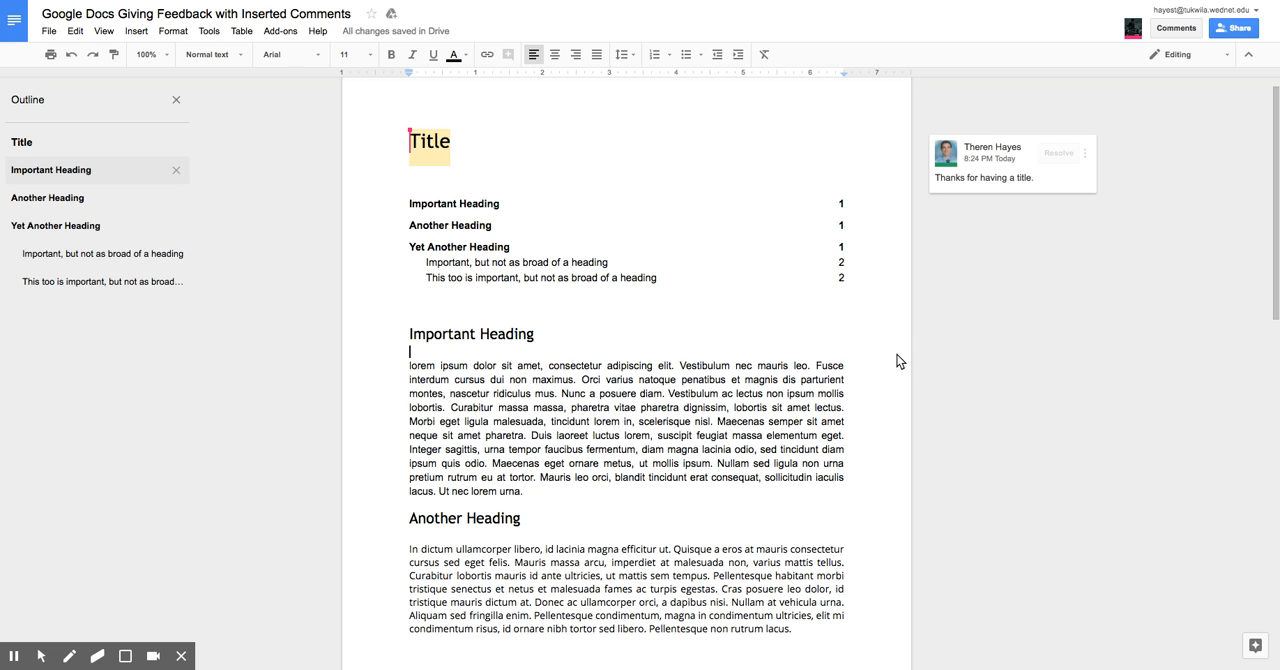
Step: Draft a comment on the "Important Heading" body heading with the separate lines Compliment, Command and Question
{"action": "left_click", "coordinate": [364, 334]}
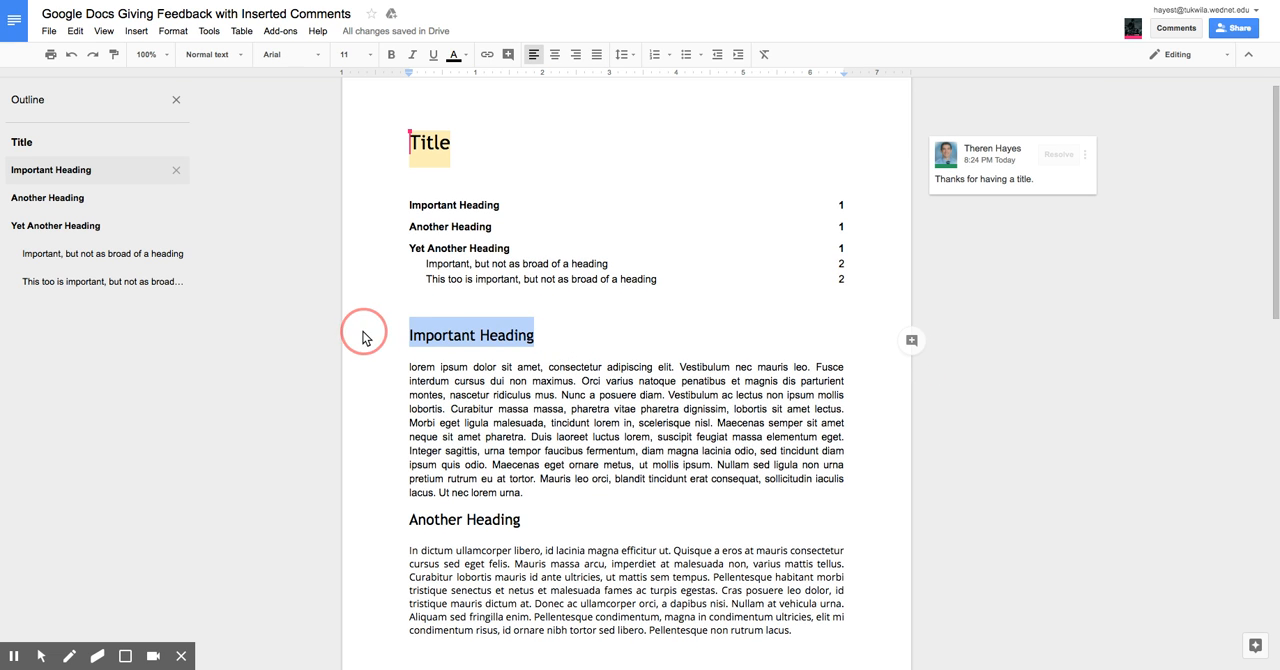
{"action": "left_click", "coordinate": [136, 31]}
{"action": "left_click", "coordinate": [150, 174]}
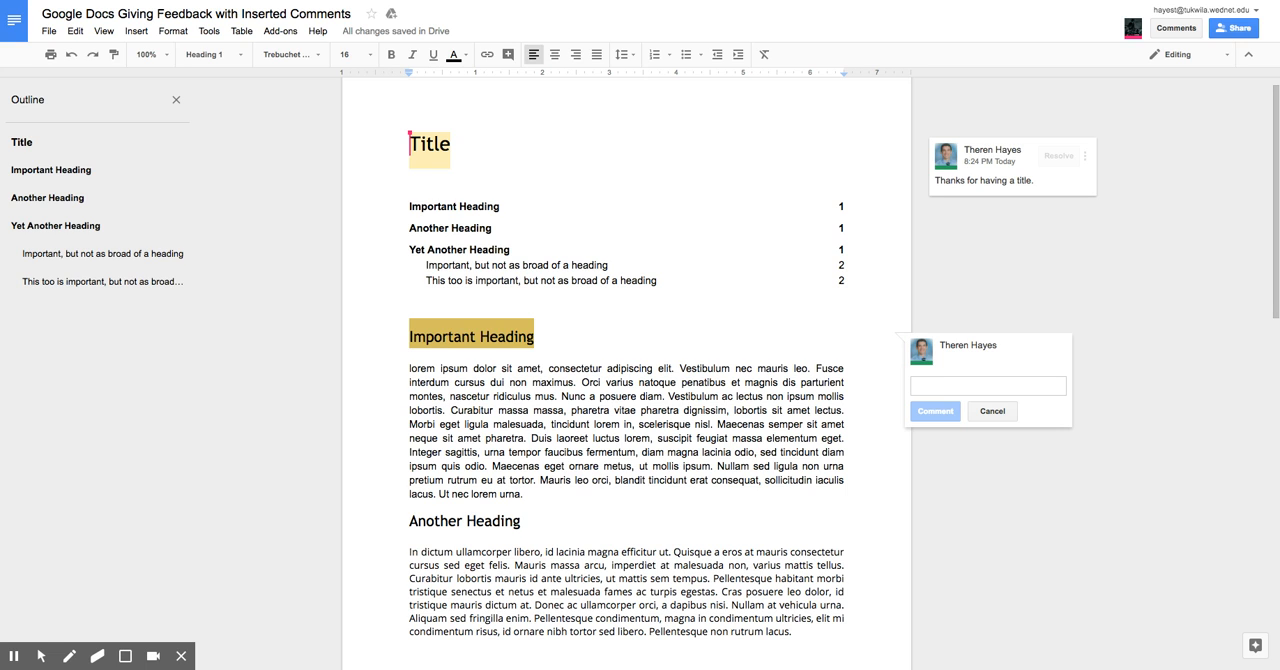
{"action": "type", "text": "Compliment"}
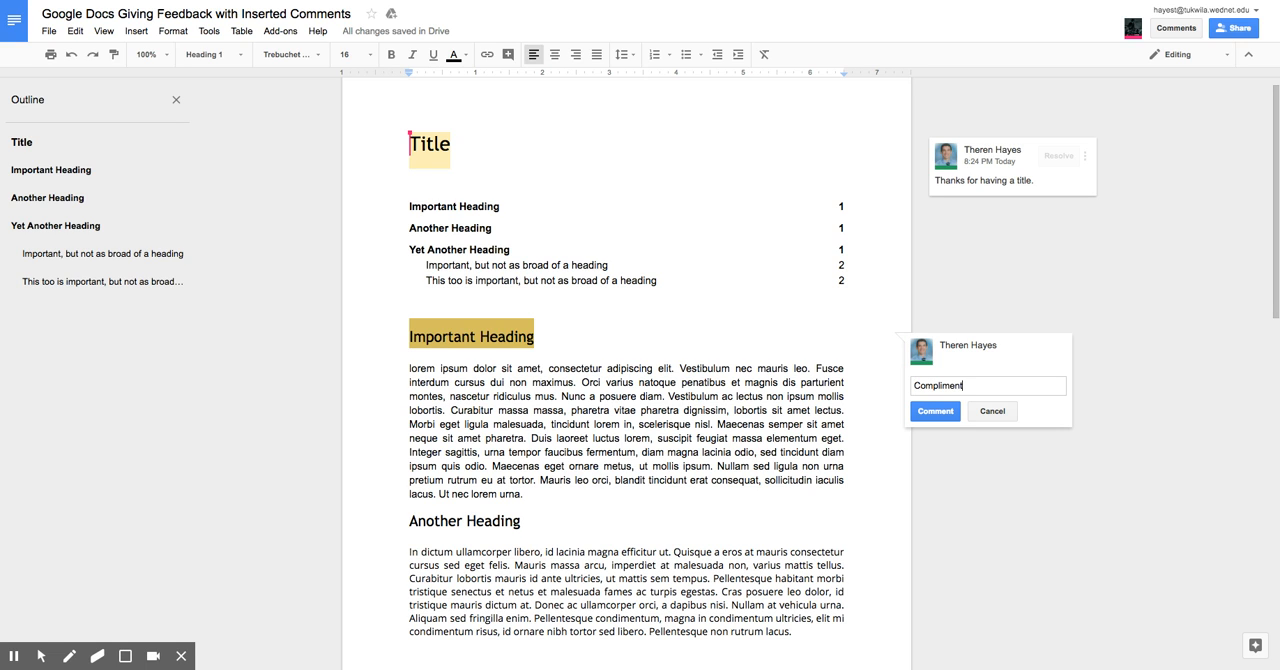
{"action": "key", "text": "Return"}
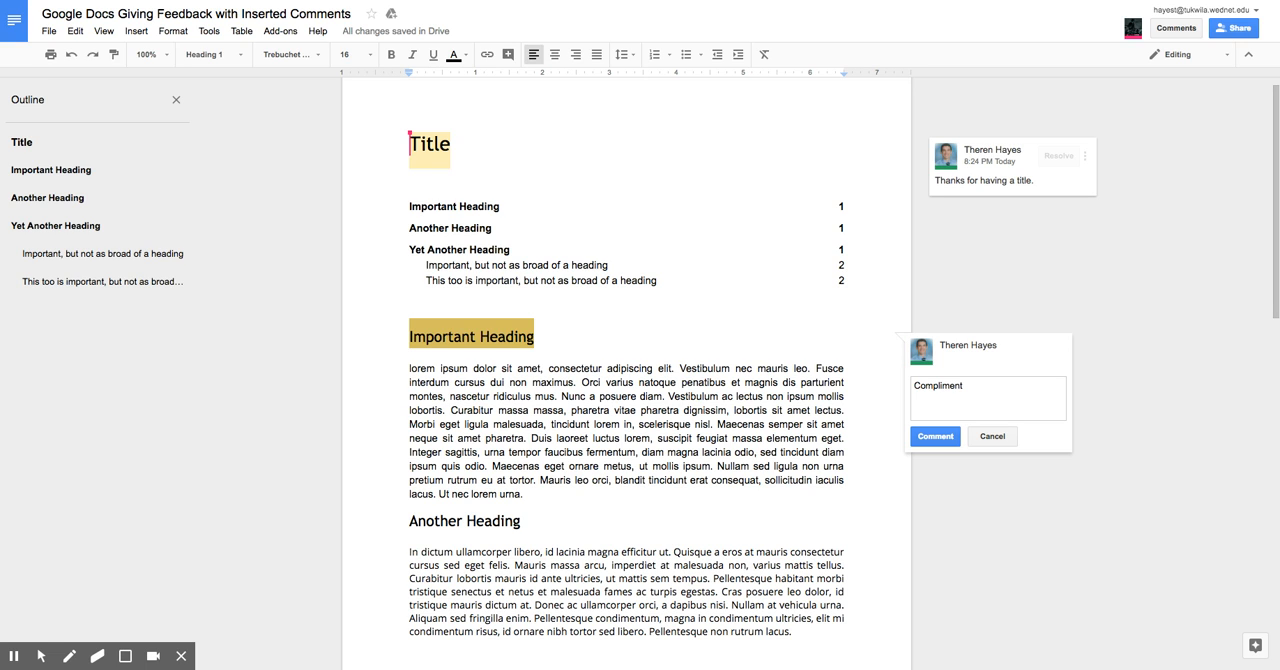
{"action": "type", "text": "Command"}
{"action": "key", "text": "Return"}
{"action": "type", "text": "Question"}
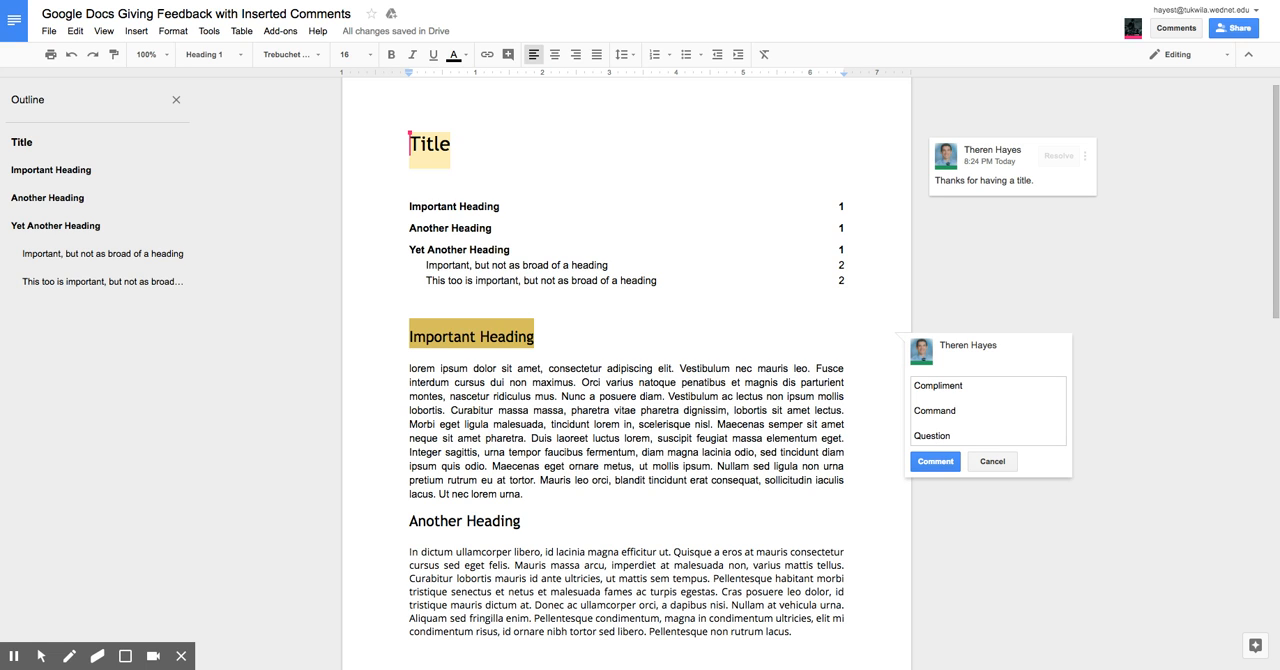
{"action": "left_click", "coordinate": [975, 390]}
Step: View the Title's comment by selecting both the commented text and the comment itself, then start a reply and cancel it
{"action": "left_click", "coordinate": [984, 270]}
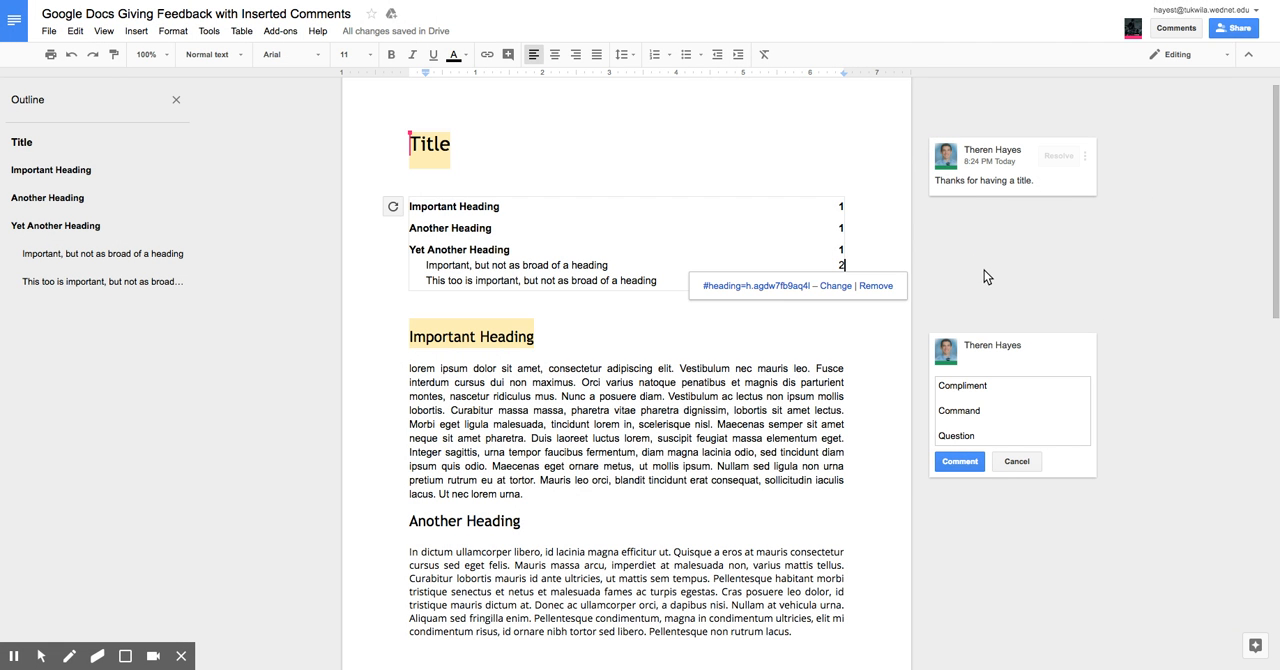
{"action": "left_click", "coordinate": [1002, 162]}
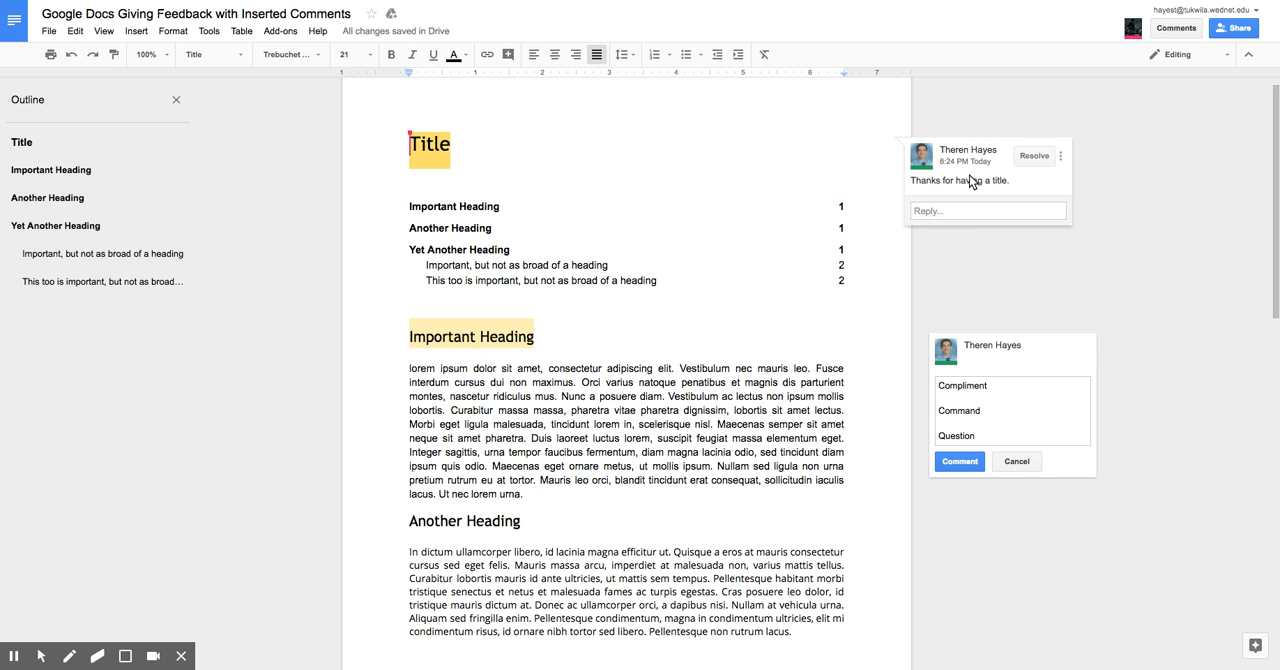
{"action": "left_click", "coordinate": [1166, 226]}
{"action": "left_click", "coordinate": [435, 150]}
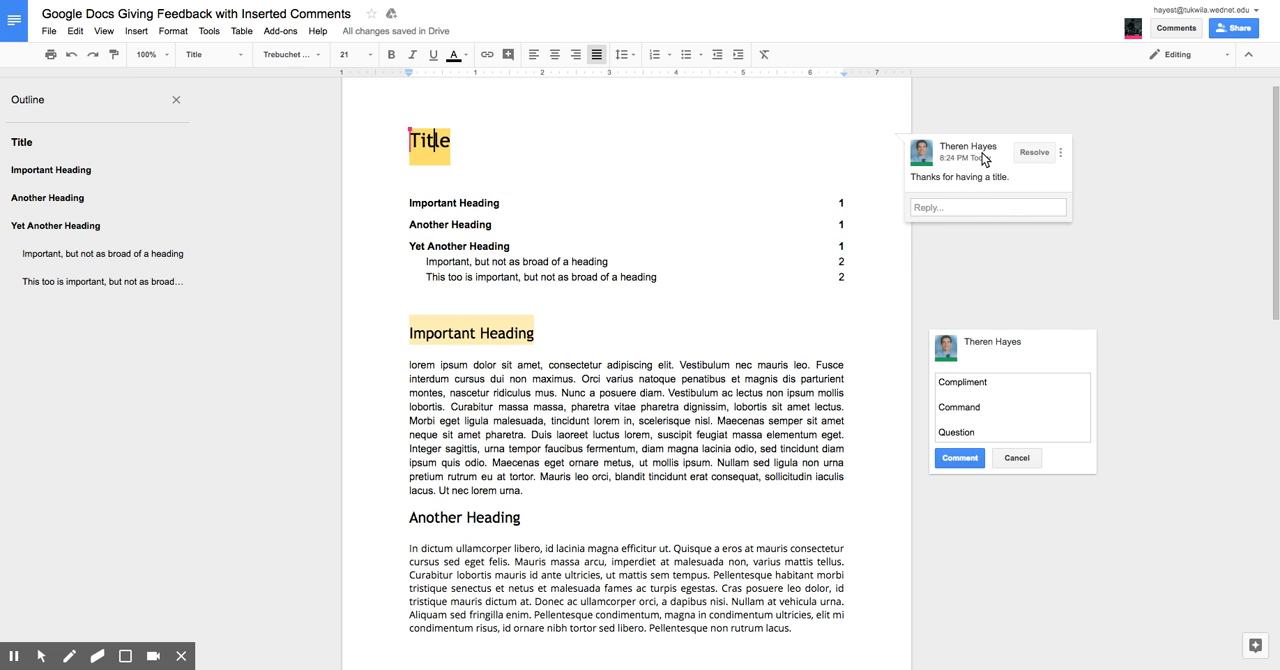
{"action": "mouse_move", "coordinate": [984, 157]}
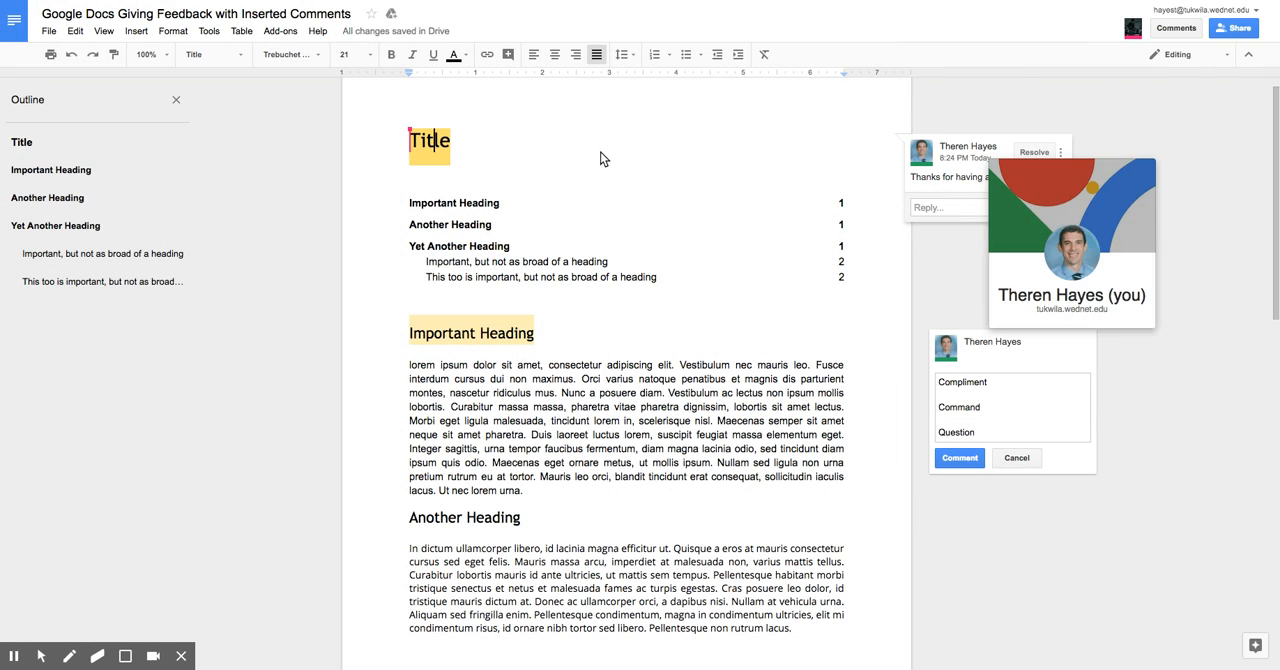
{"action": "double_click", "coordinate": [726, 146]}
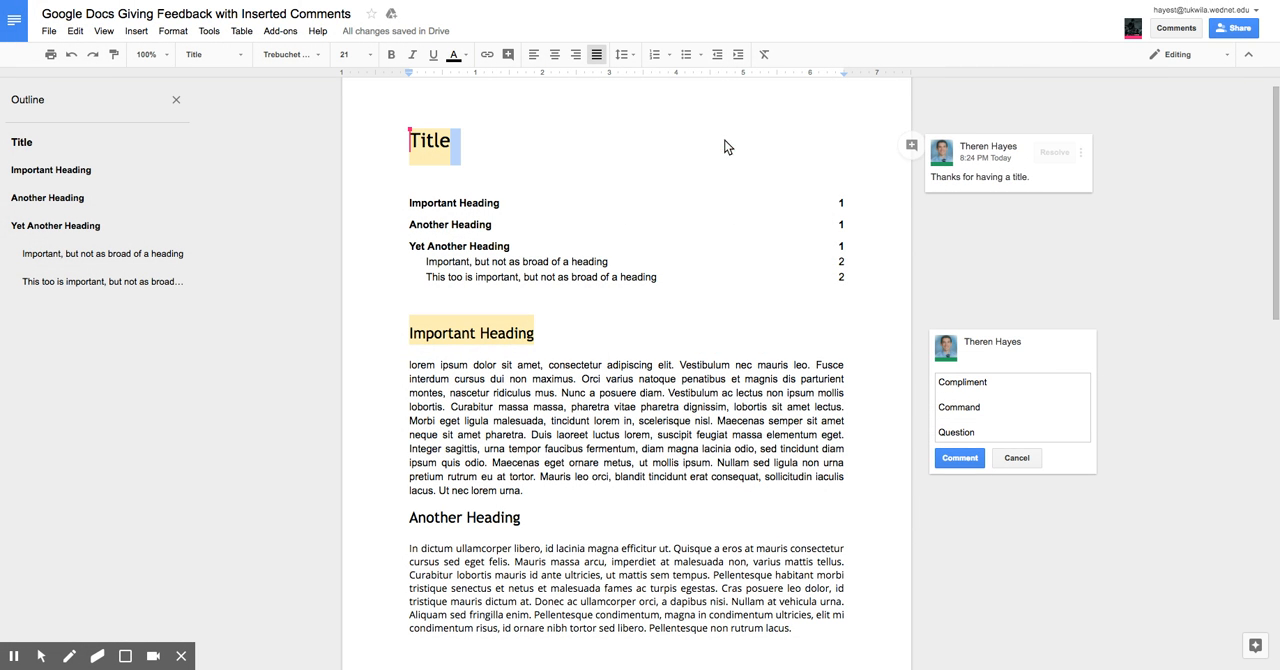
{"action": "left_click", "coordinate": [987, 177]}
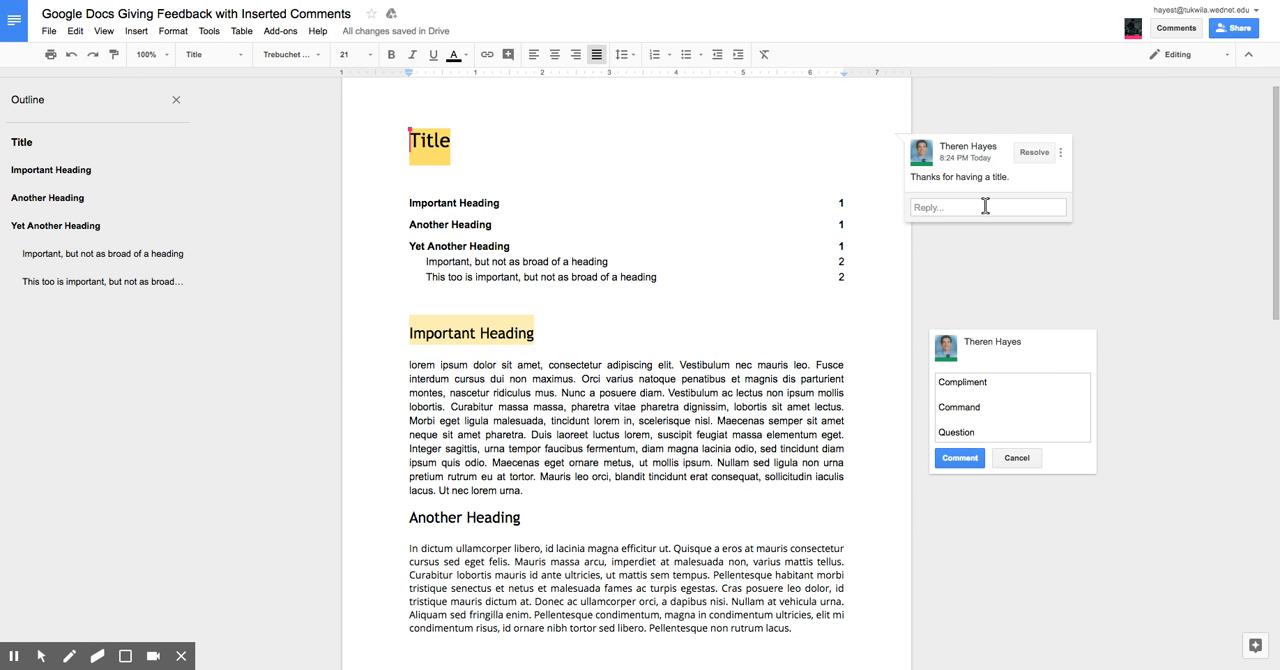
{"action": "left_click", "coordinate": [985, 207]}
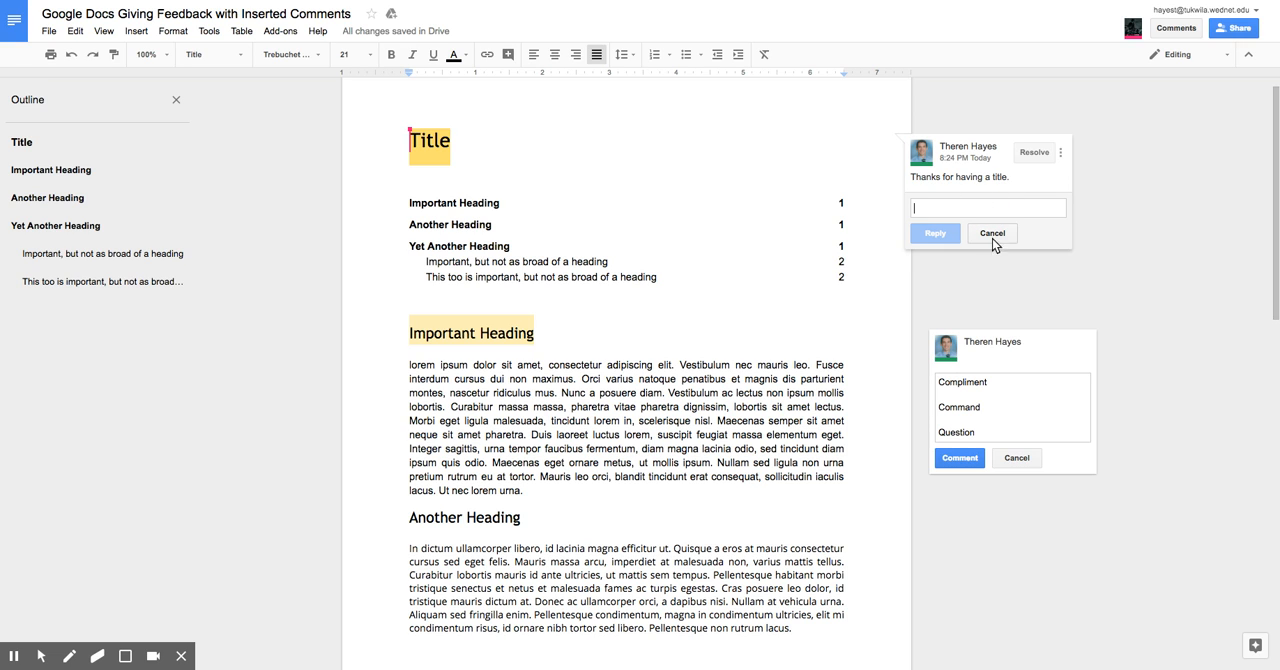
{"action": "left_click", "coordinate": [992, 234]}
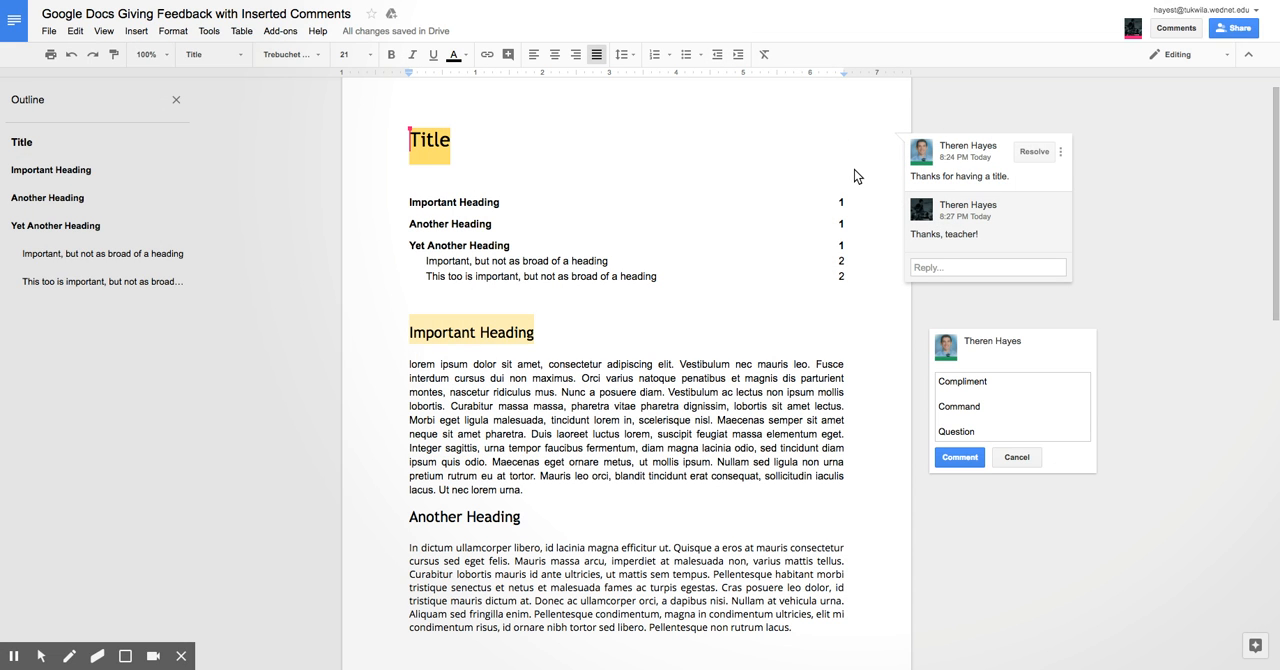
{"action": "left_click", "coordinate": [443, 150]}
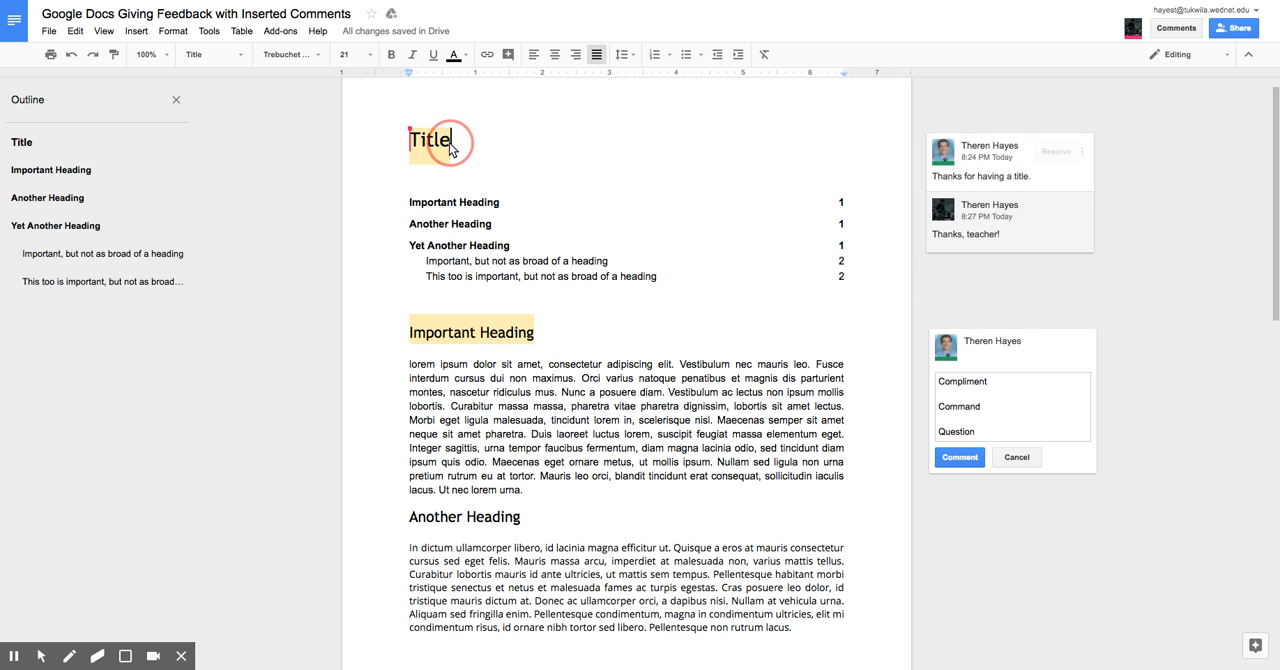
{"action": "left_click", "coordinate": [139, 36]}
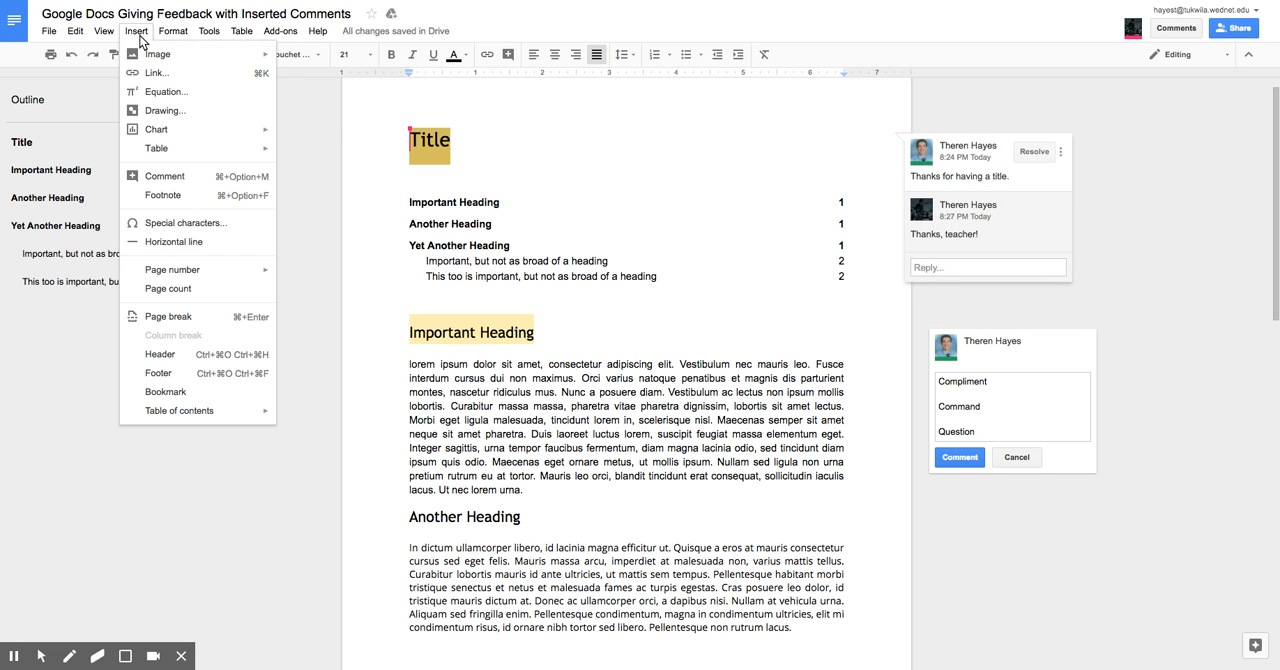
{"action": "left_click", "coordinate": [530, 130]}
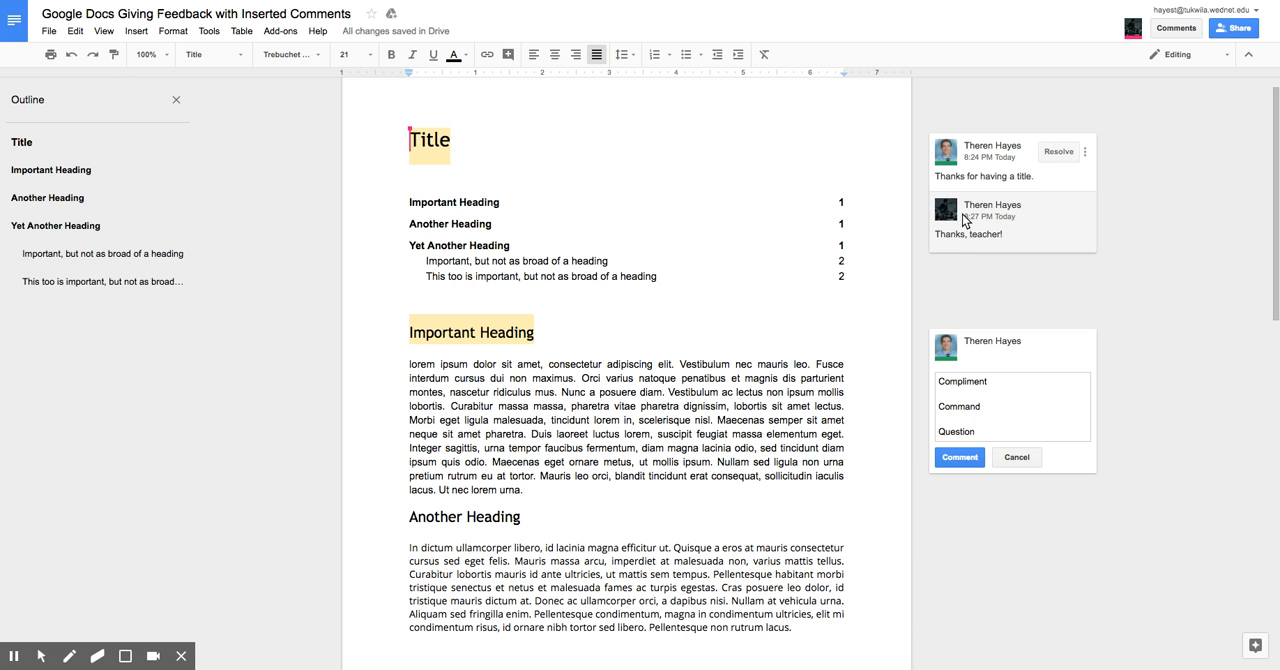
{"action": "key", "text": "alt+f"}
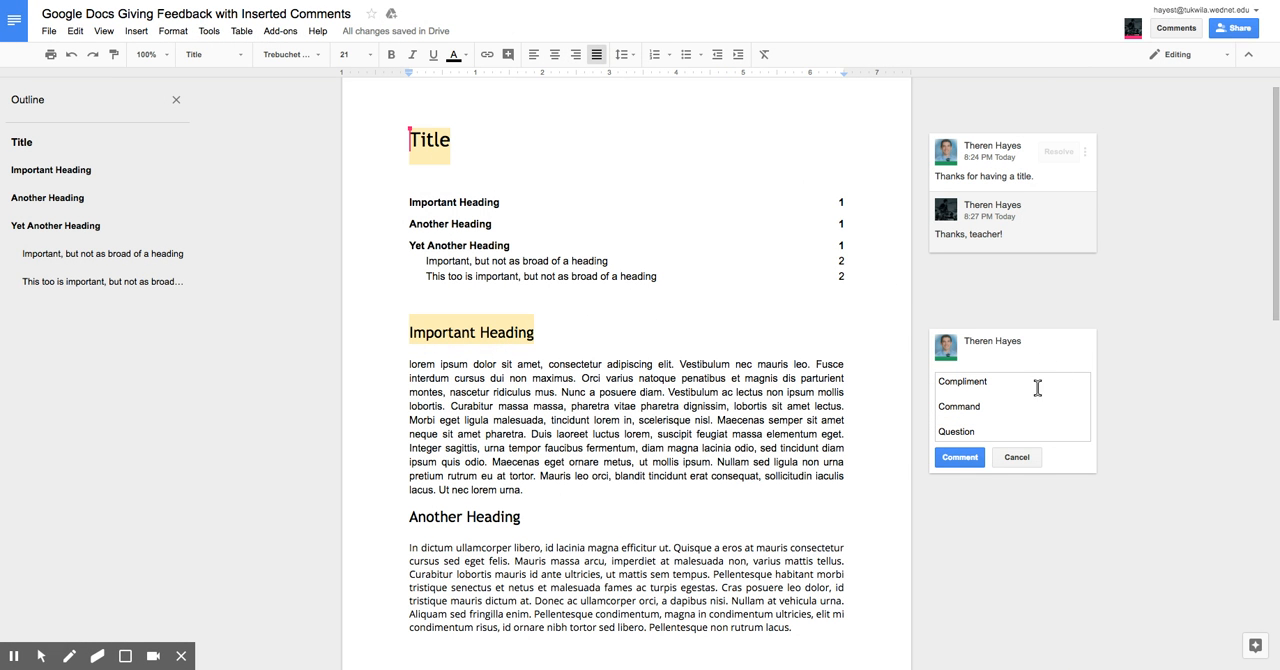
Step: Extend the drafted comment to "Compliment - thanks", "Command - Got it." and "Question- (answer)", and post it
{"action": "left_click", "coordinate": [997, 409]}
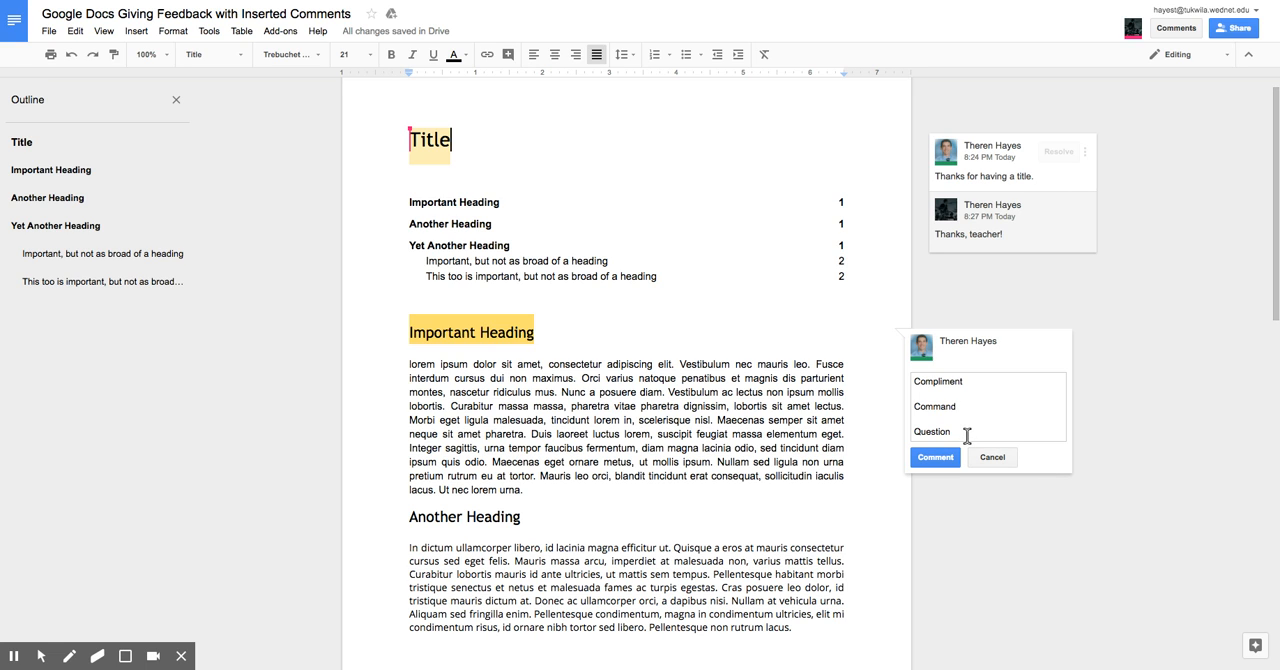
{"action": "left_click", "coordinate": [983, 388]}
{"action": "left_click", "coordinate": [983, 387]}
{"action": "type", "text": "- reply"}
{"action": "key", "text": "BackSpace"}
{"action": "key", "text": "BackSpace"}
{"action": "key", "text": "BackSpace"}
{"action": "key", "text": "BackSpace"}
{"action": "key", "text": "BackSpace"}
{"action": "type", "text": "thanks  Command"}
{"action": "type", "text": " - Go"}
{"action": "type", "text": "t it."}
{"action": "type", "text": "- "}
{"action": "type", "text": "(answer)"}
{"action": "left_click", "coordinate": [936, 457]}
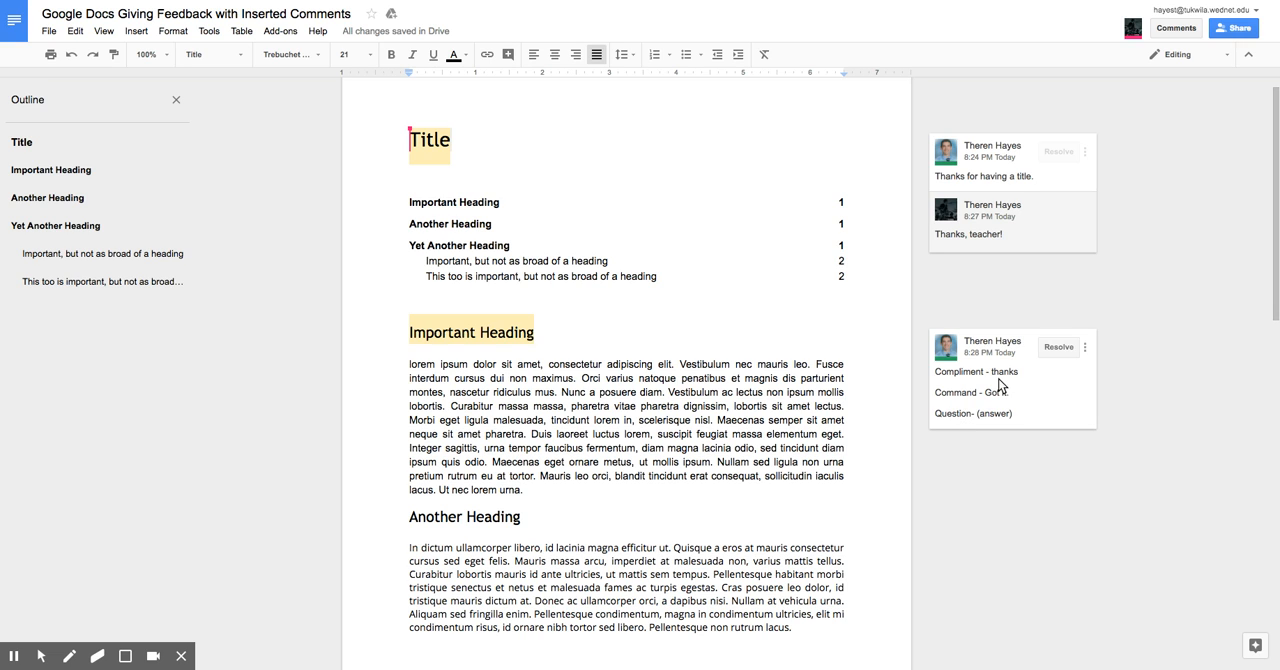
Step: Examine the Title's comment thread with its reply, and the Compliment, Command and Question comment on the "Important Heading" body heading
{"action": "left_click", "coordinate": [981, 166]}
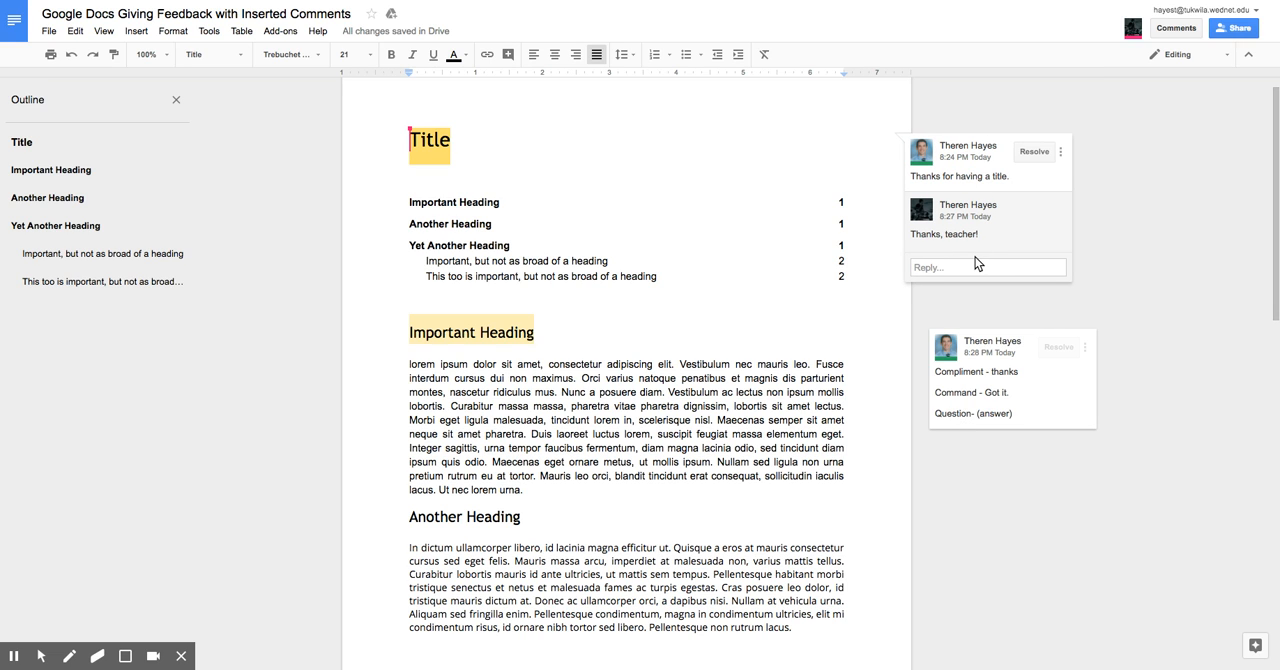
{"action": "left_click", "coordinate": [860, 241]}
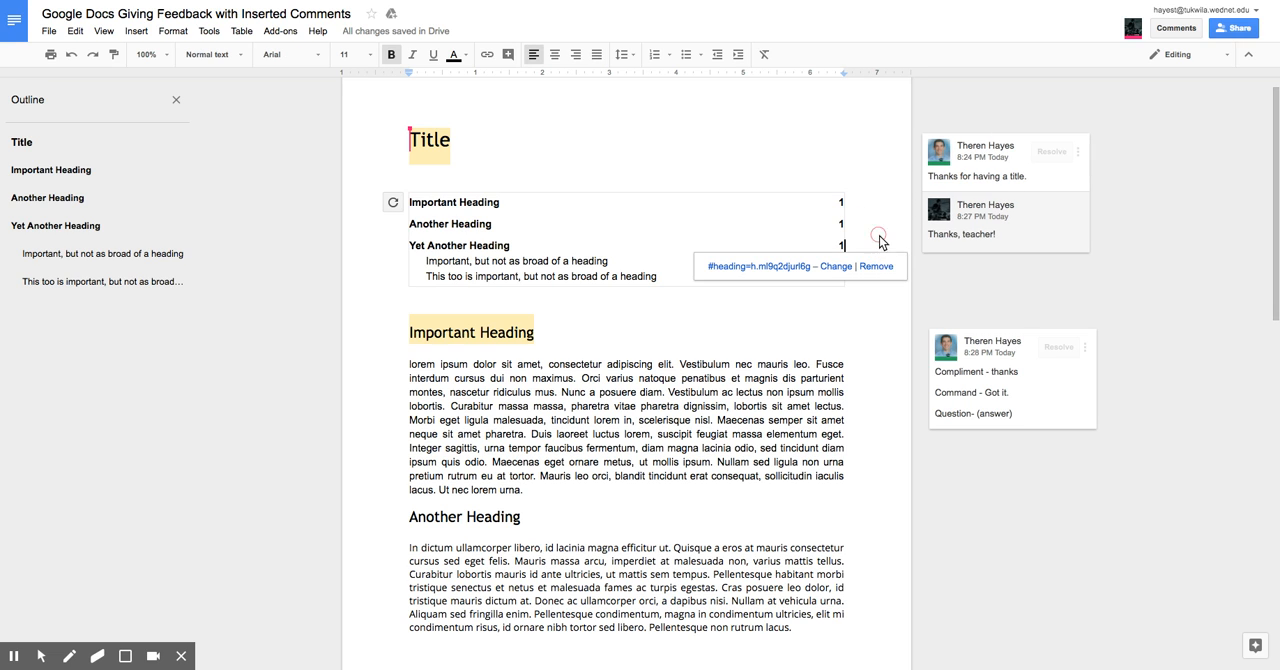
{"action": "left_click", "coordinate": [892, 344]}
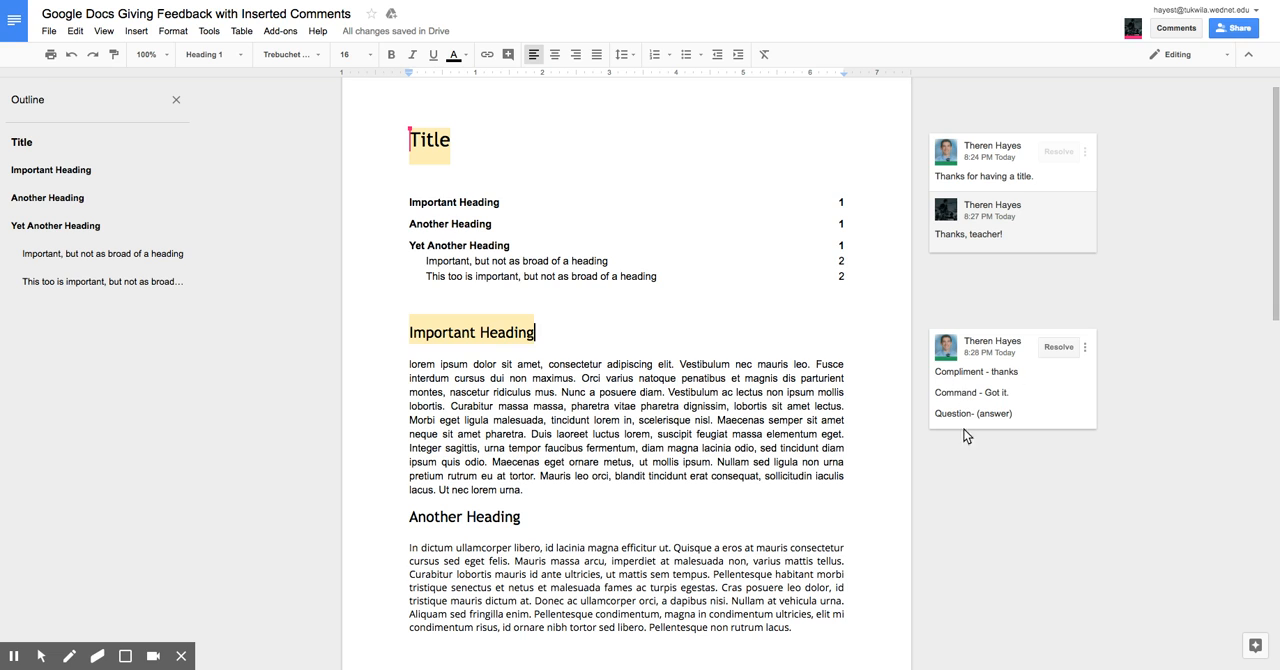
{"action": "left_click", "coordinate": [976, 170]}
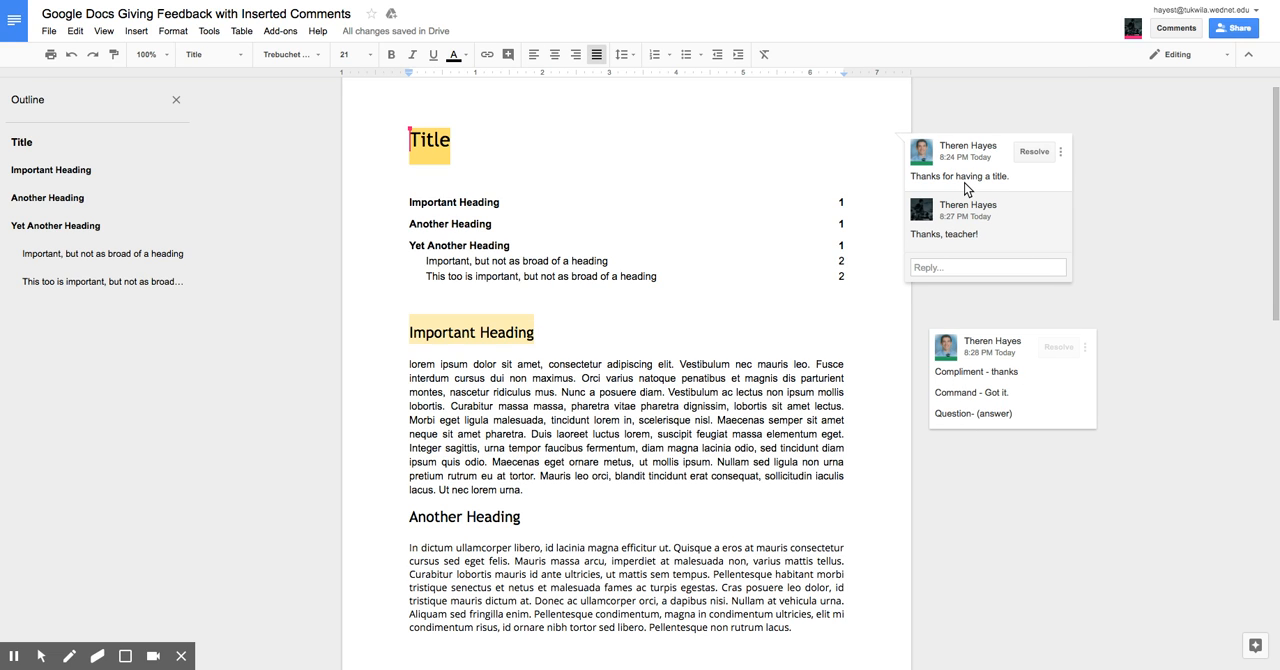
{"action": "key", "text": "alt+f"}
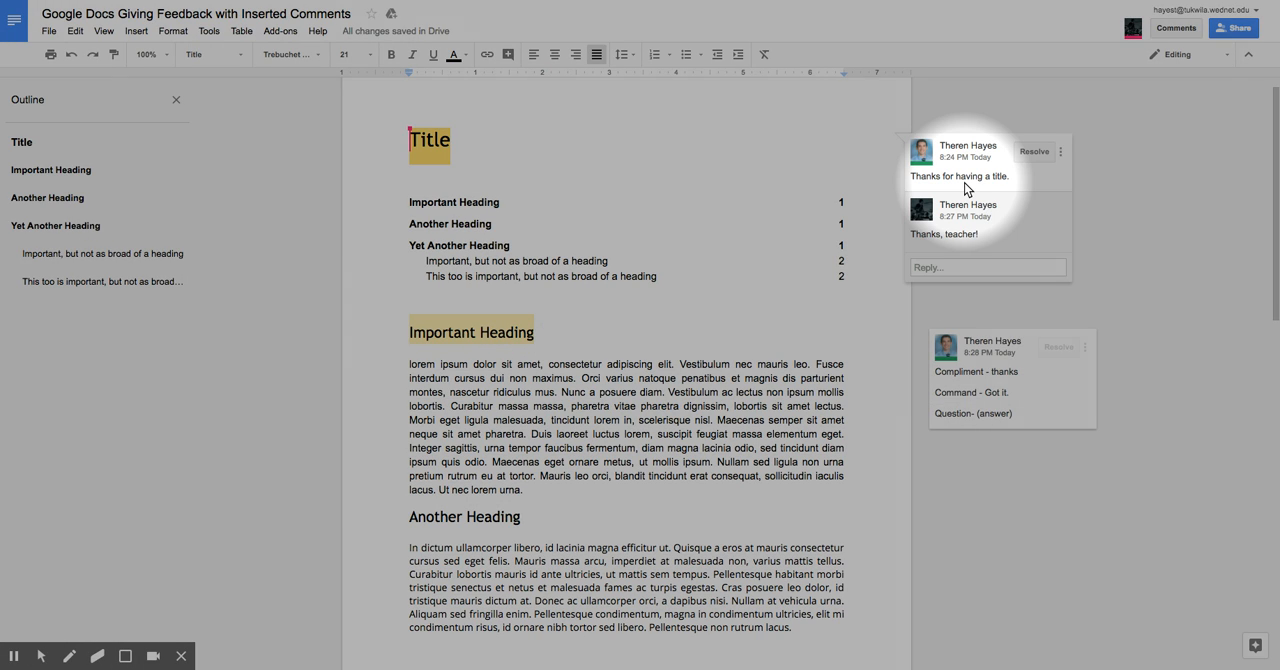
{"action": "key", "text": "alt+f"}
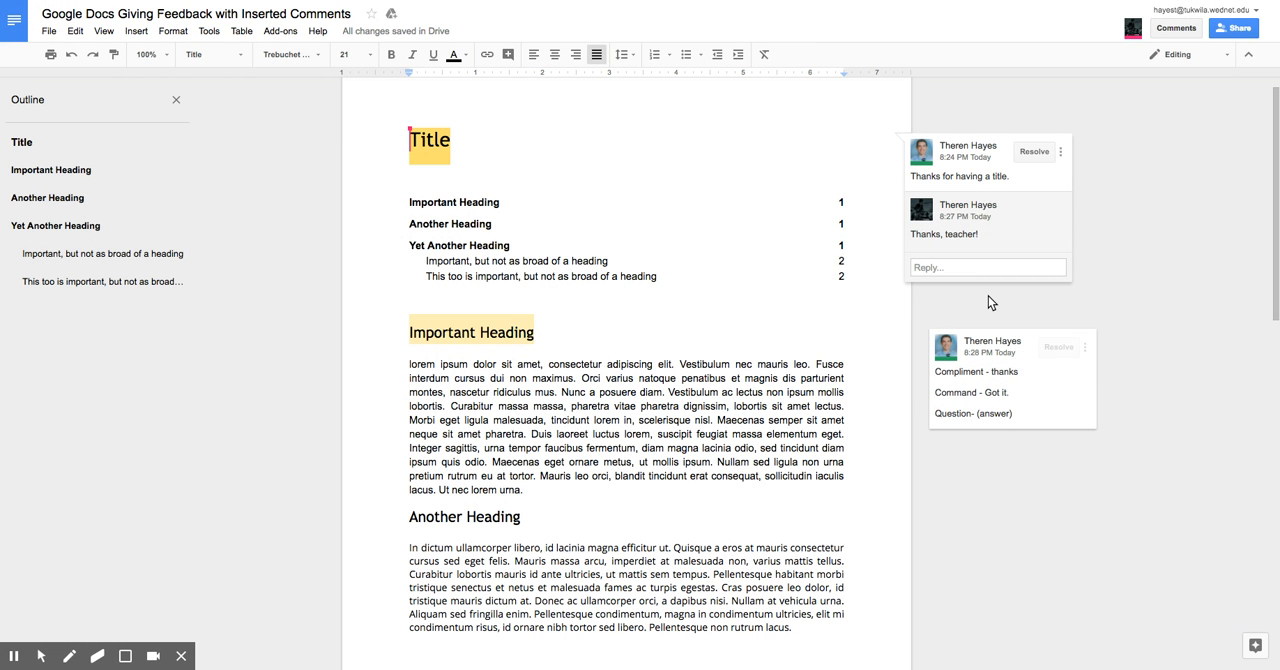
{"action": "key", "text": "alt+f"}
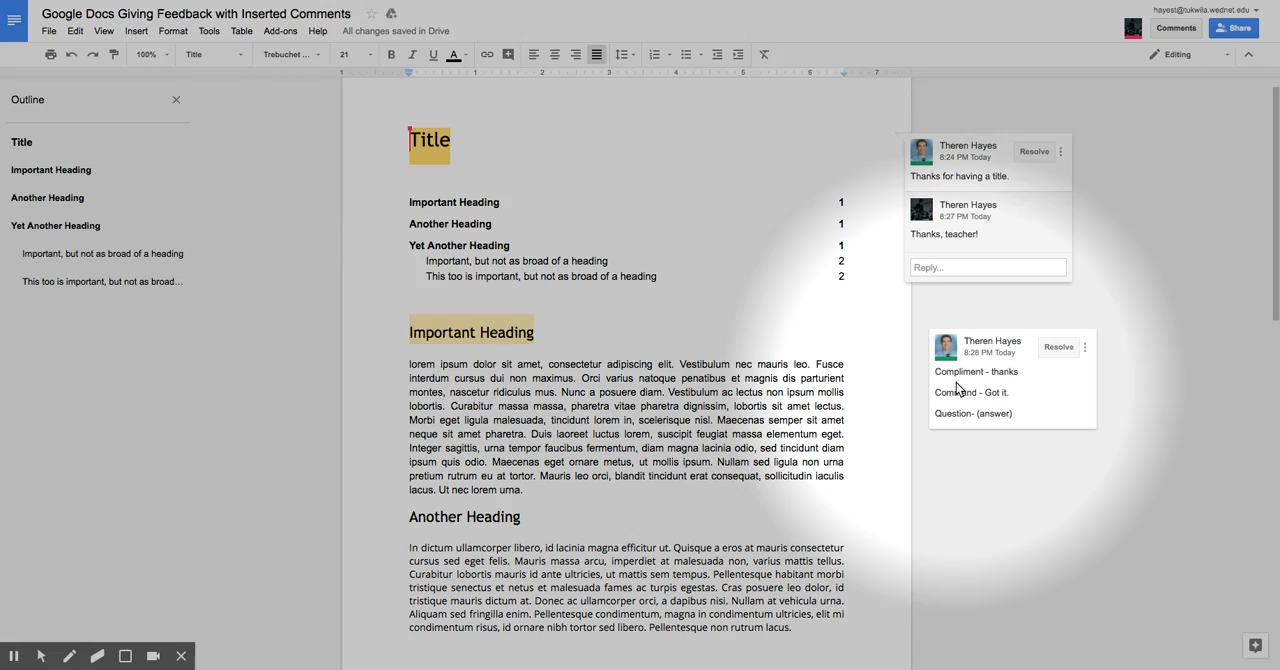
{"action": "key", "text": "alt+f"}
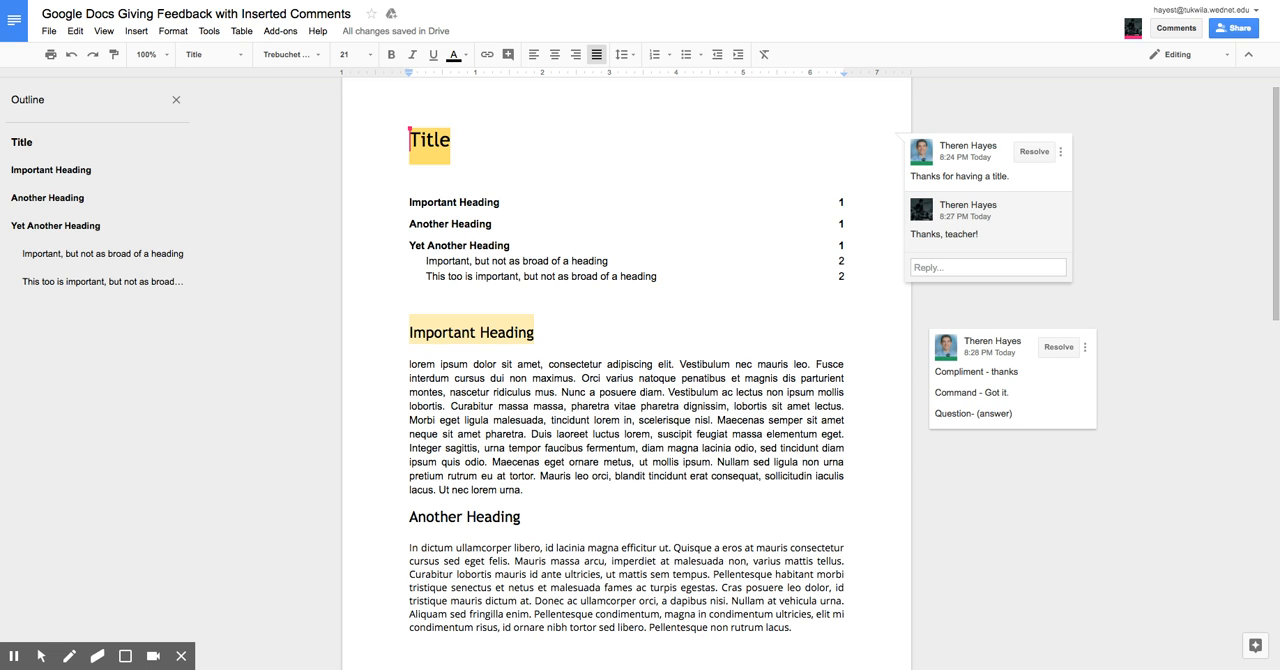
{"action": "left_click", "coordinate": [1107, 466]}
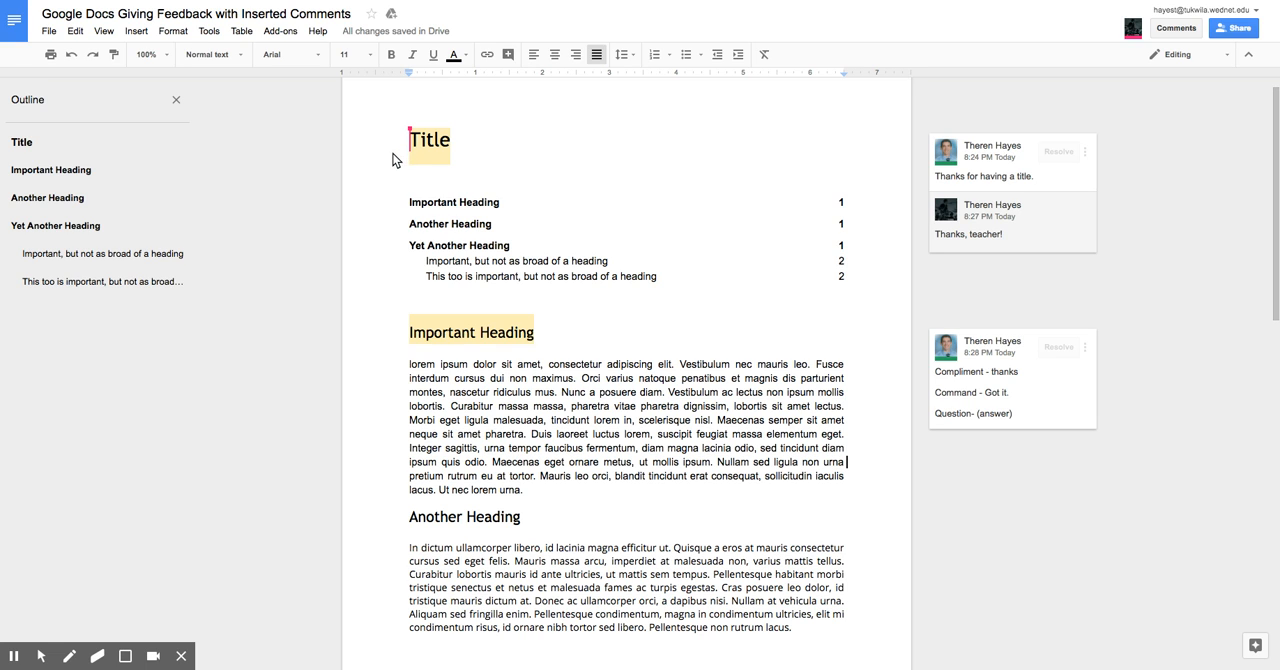
Step: Select the entire "Title" text at the start of the document
{"action": "left_click", "coordinate": [428, 118]}
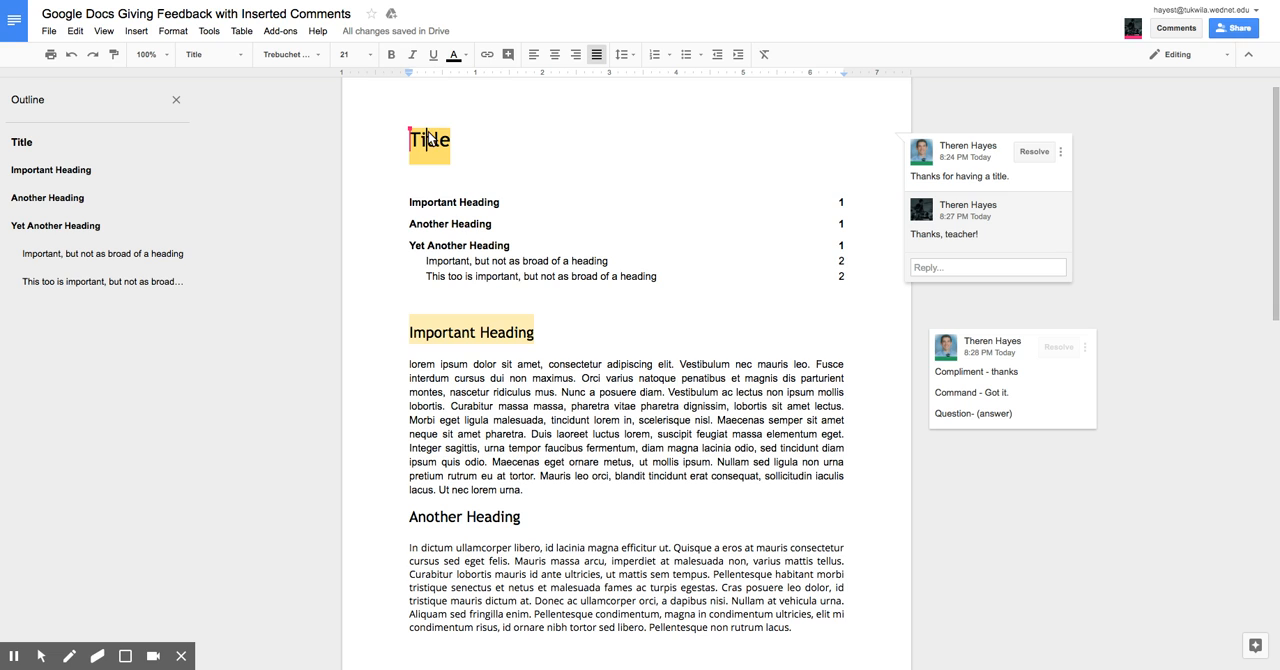
{"action": "left_click_drag", "start_coordinate": [378, 140], "coordinate": [480, 143]}
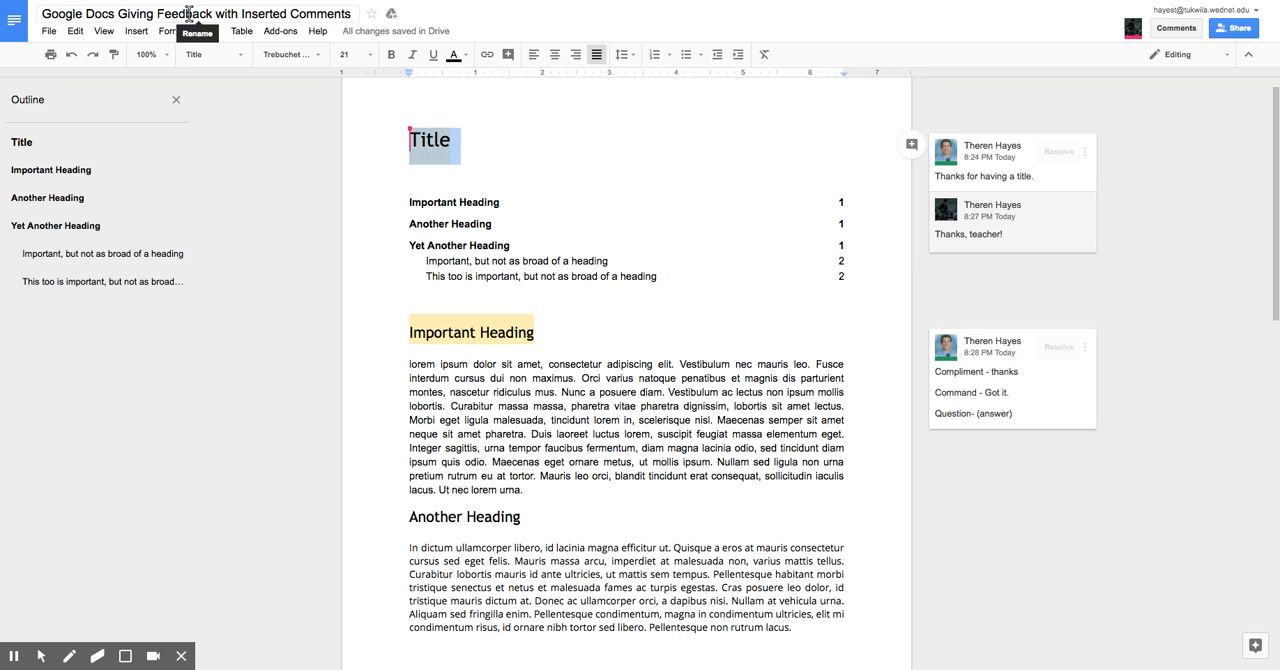